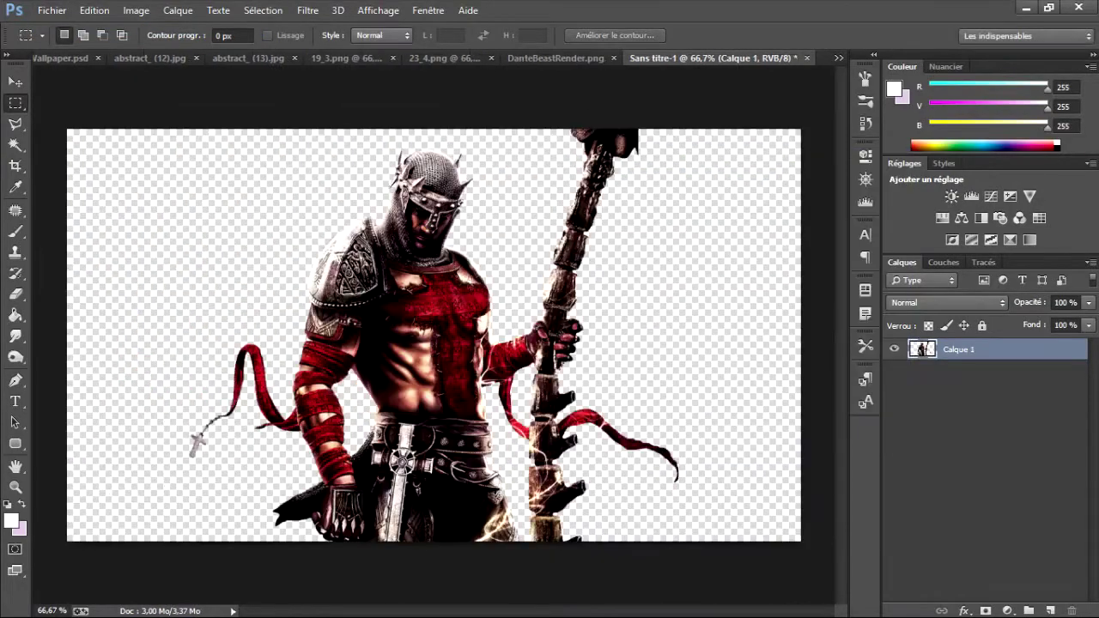
Duplicate the warrior layer and enlarge Calque 1 to about 580% so it fills the canvas.
left_click(696, 182)
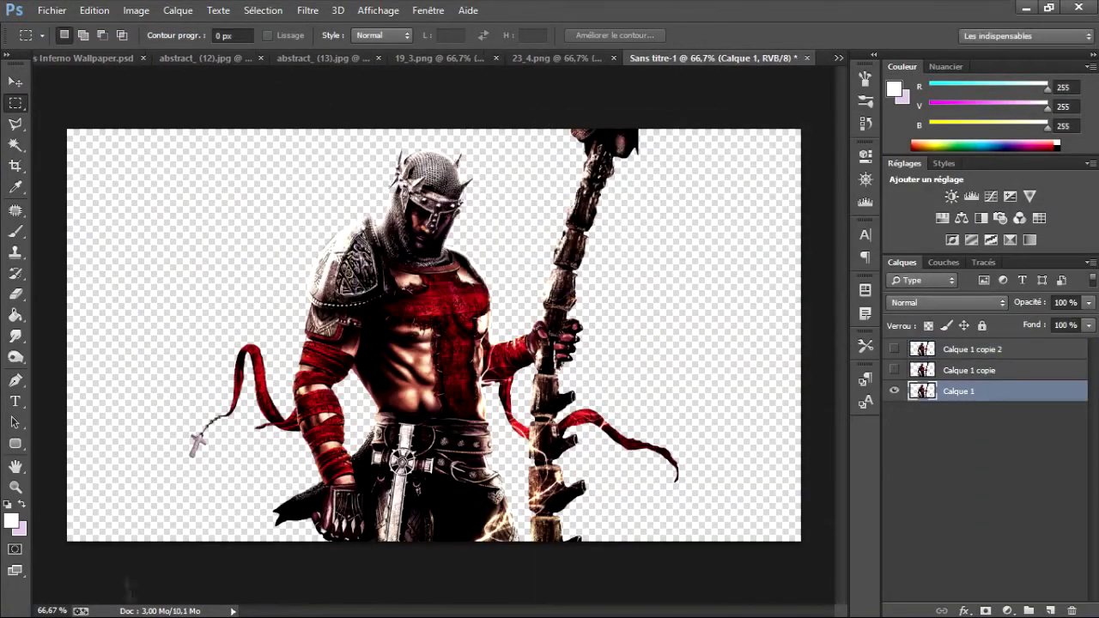
type("20")
left_click(95, 10)
left_click(147, 304)
key("ctrl+minus")
key("ctrl+minus")
key("ctrl+minus")
left_click_drag(499, 402, 715, 566)
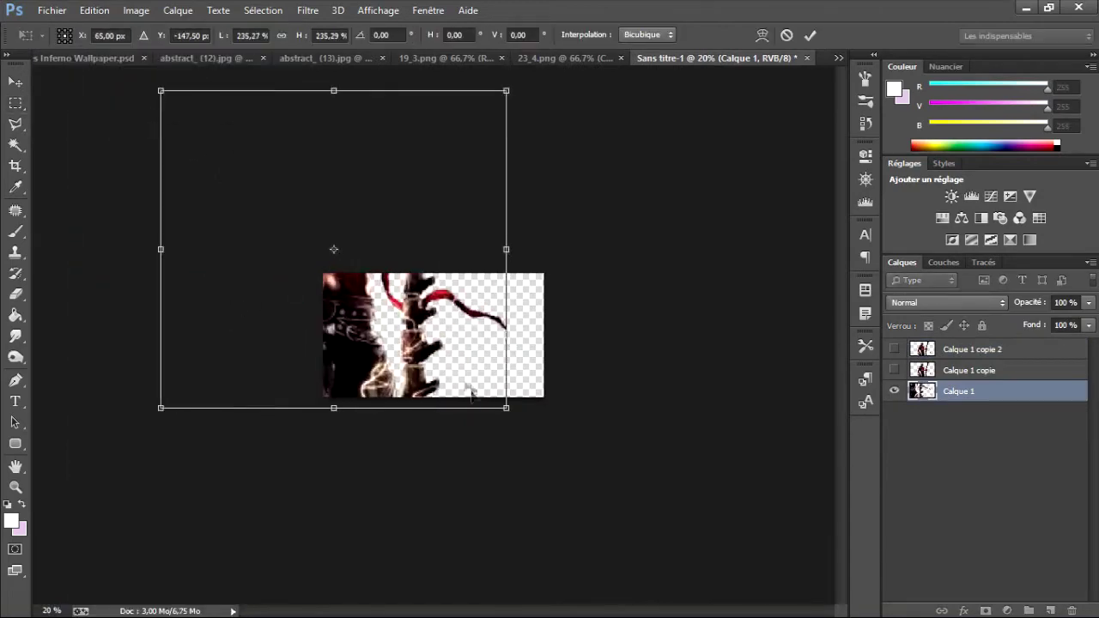
mouse_move(715, 565)
left_mouse_down()
mouse_move(167, 160)
mouse_move(43, 53)
left_mouse_up()
left_click_drag(437, 301, 456, 342)
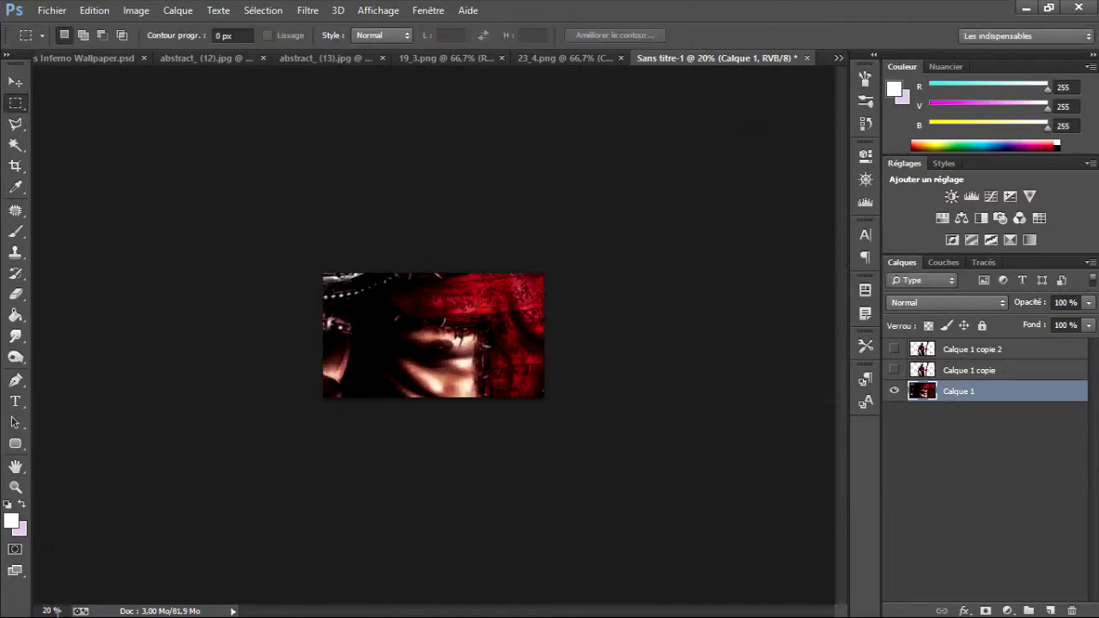
key("ctrl+0")
key("v")
left_click_drag(283, 257, 376, 335)
Apply a Forte Ondulation ripple and sample a dark red foreground colour from the image.
left_click(308, 10)
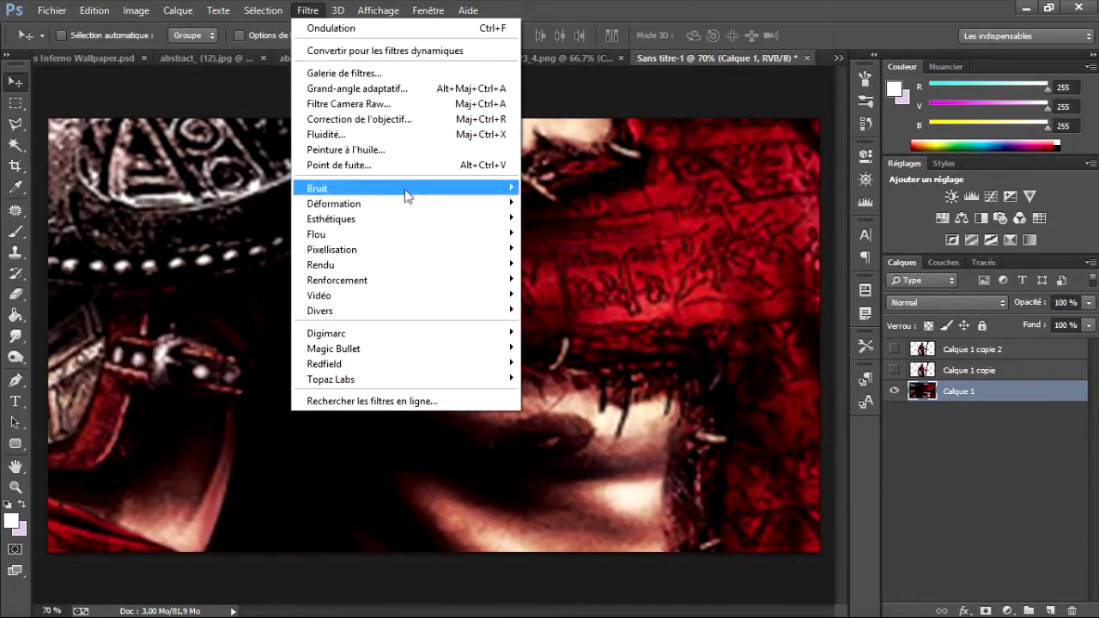
left_click(593, 280)
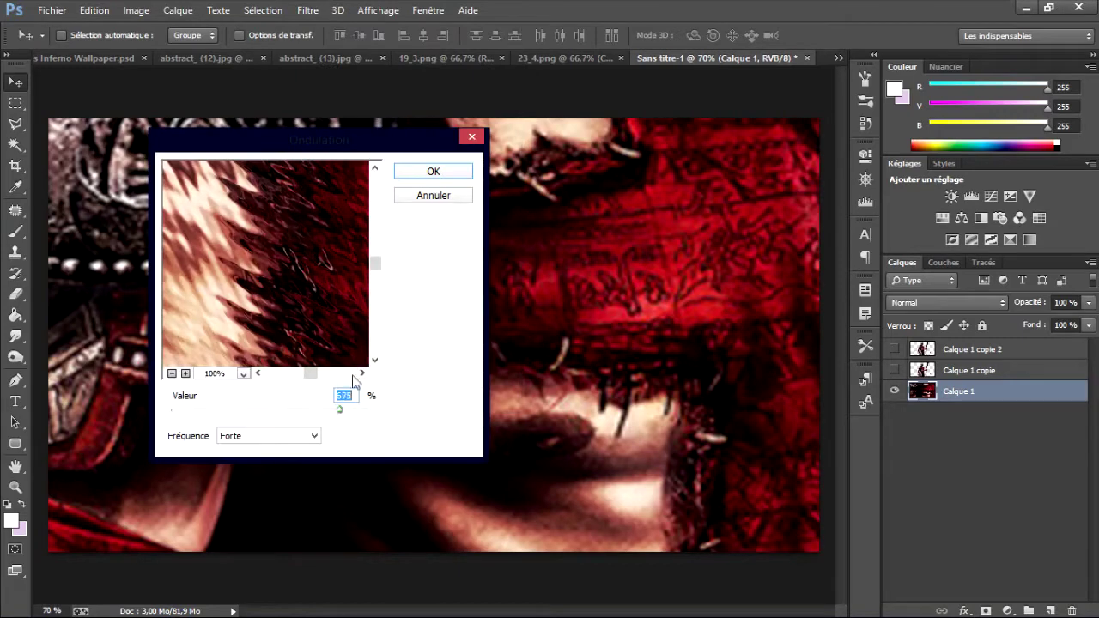
key("Return")
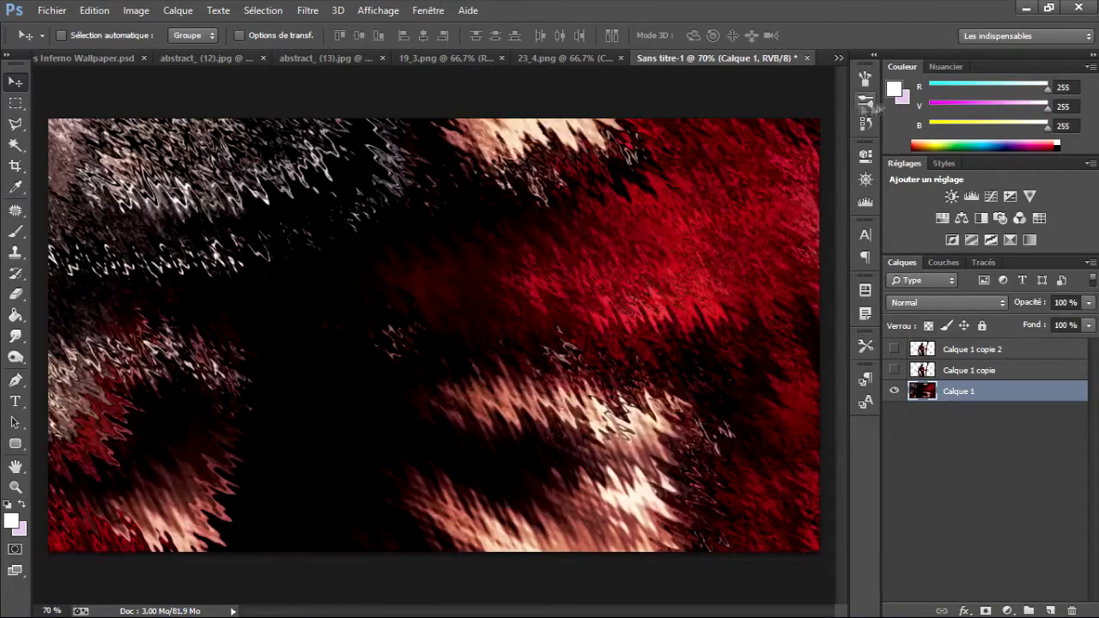
left_click(11, 521)
left_click(566, 244)
key("Return")
left_click(18, 527)
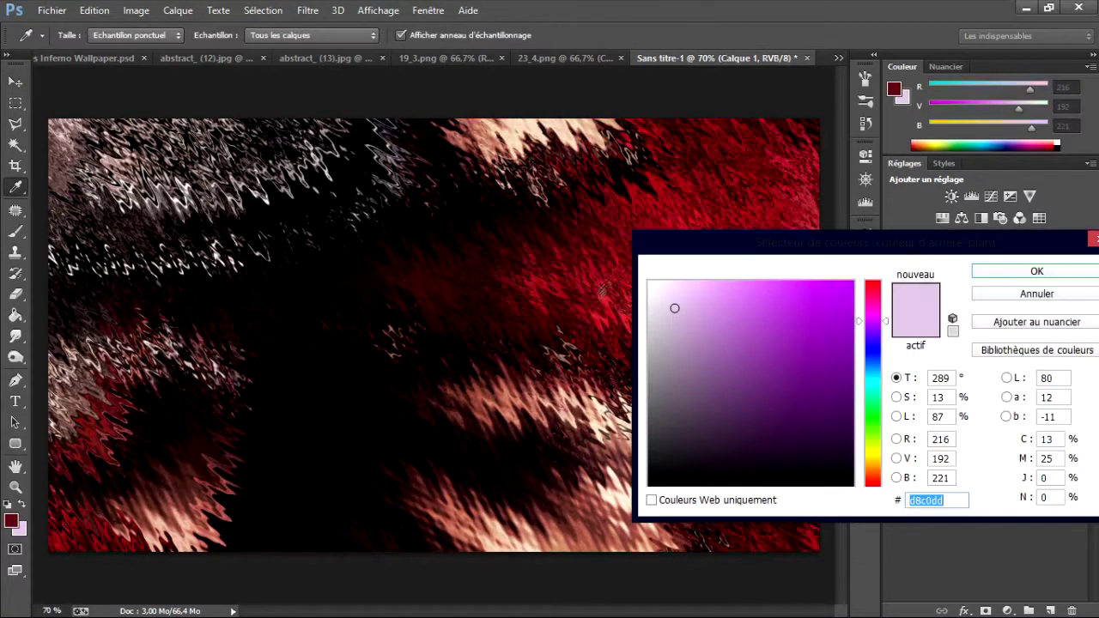
Set a red background colour and render Nuages clouds on a new layer in Soustraction mode.
left_click(1037, 270)
key("v")
left_click(1051, 610)
left_click(307, 11)
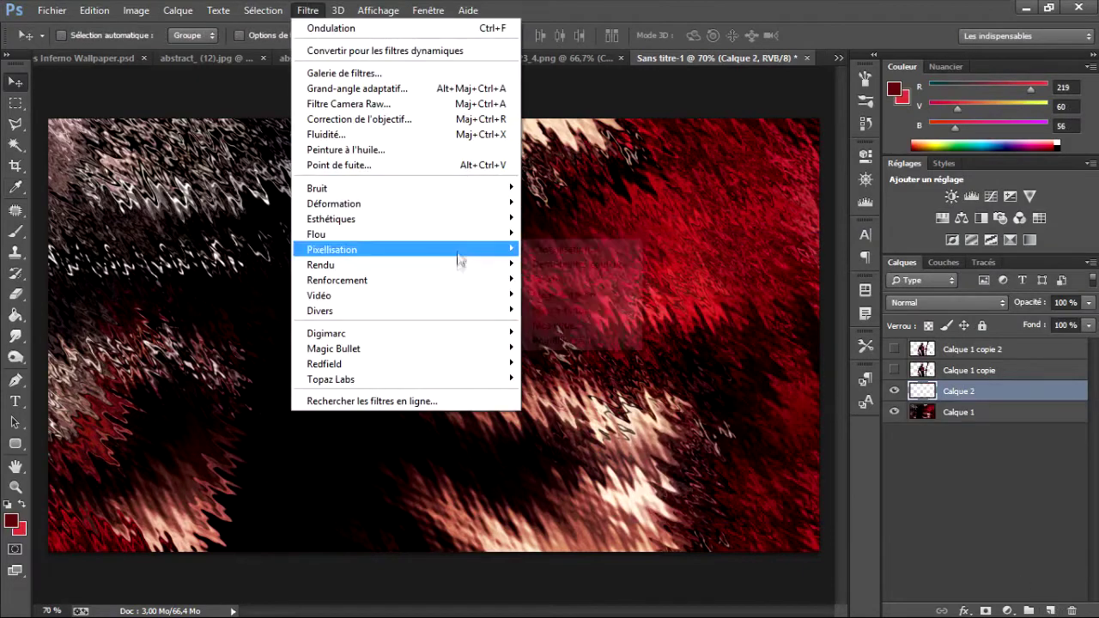
left_click(571, 310)
left_click(944, 303)
left_click(944, 360)
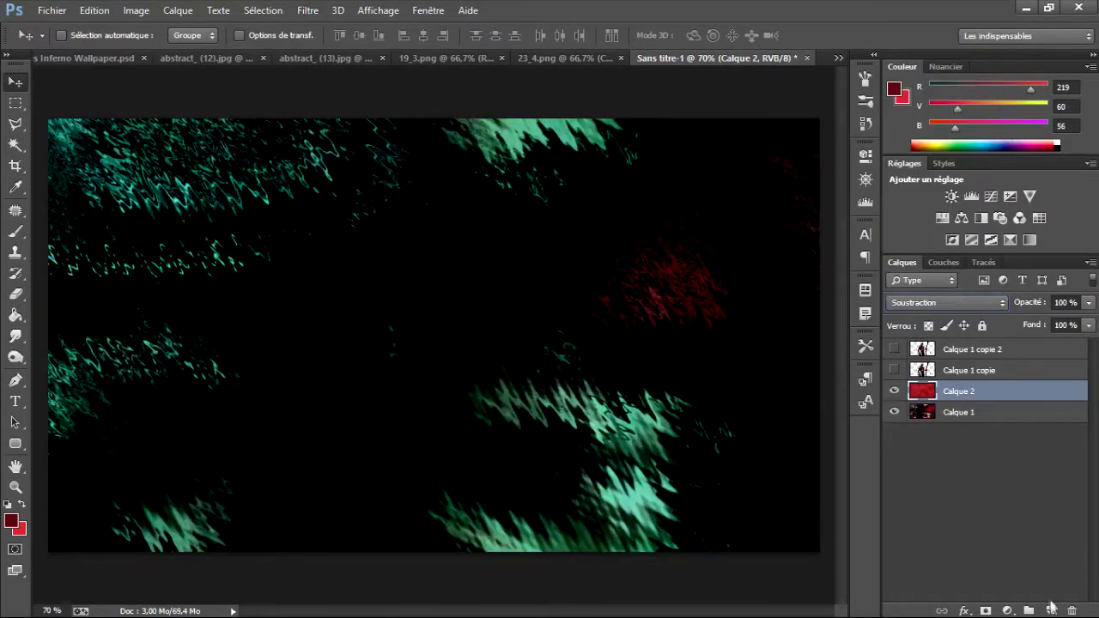
Paint purple 7144c3 with a 218 brush in Teinte mode, then show Calque 1 copie.
key("b")
left_click(11, 521)
type("7144c3")
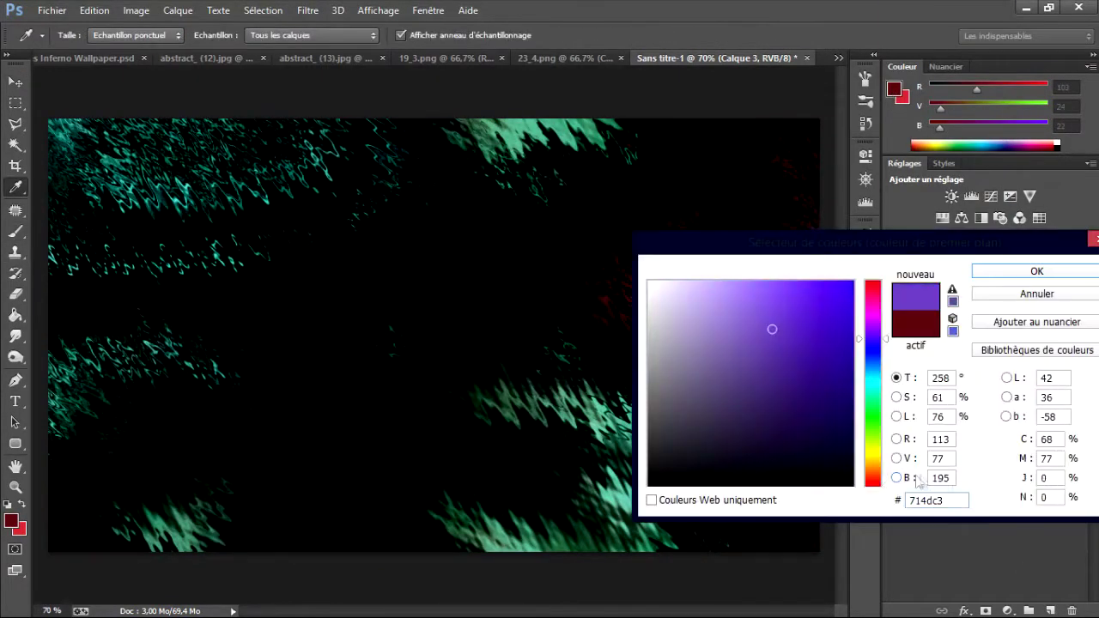
key("Return")
left_click(83, 36)
mouse_move(669, 146)
left_mouse_down()
mouse_move(142, 222)
mouse_move(711, 454)
left_mouse_up()
left_click(945, 302)
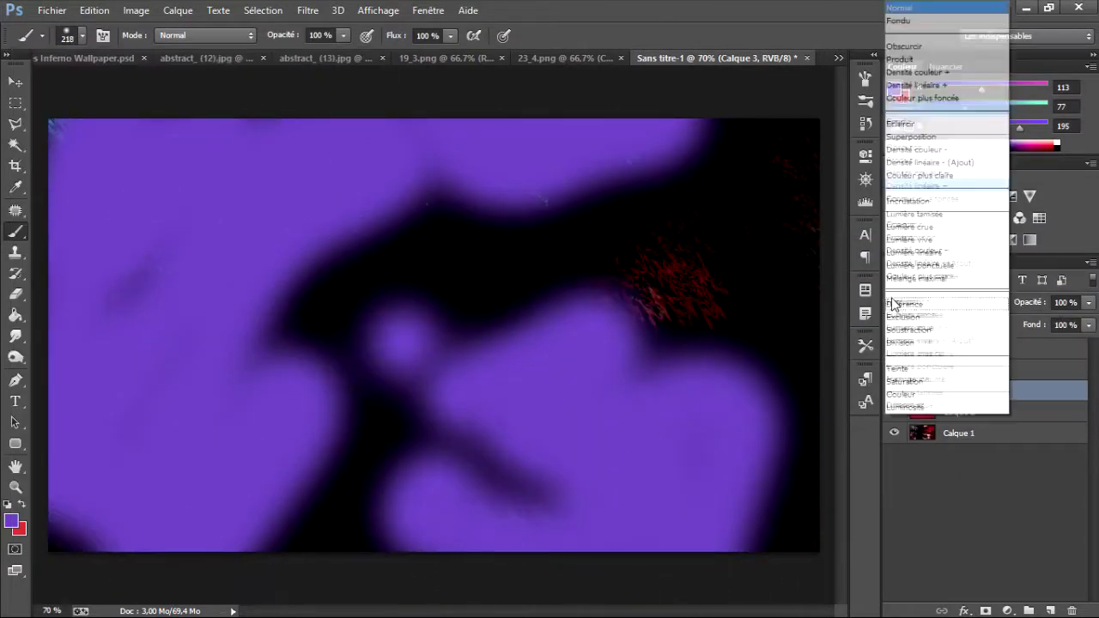
left_click(927, 369)
left_click(968, 370)
left_click(894, 370)
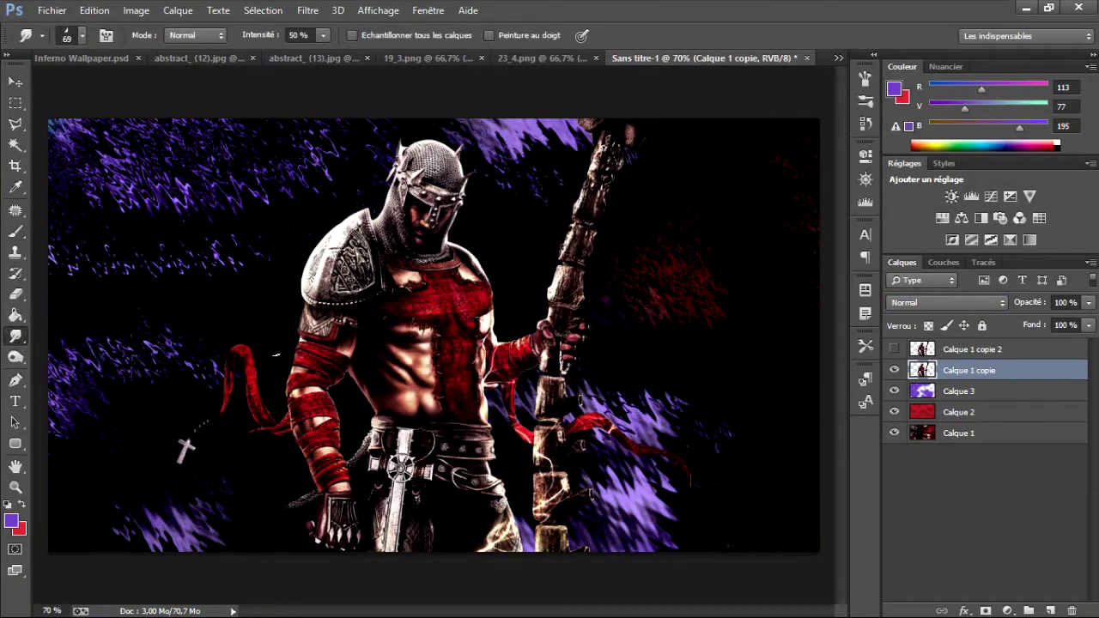
Smudge the warrior's outline at 50% on Calque 1 copie, then show Calque 1 copie 2.
scroll(424, 329, "up", 1)
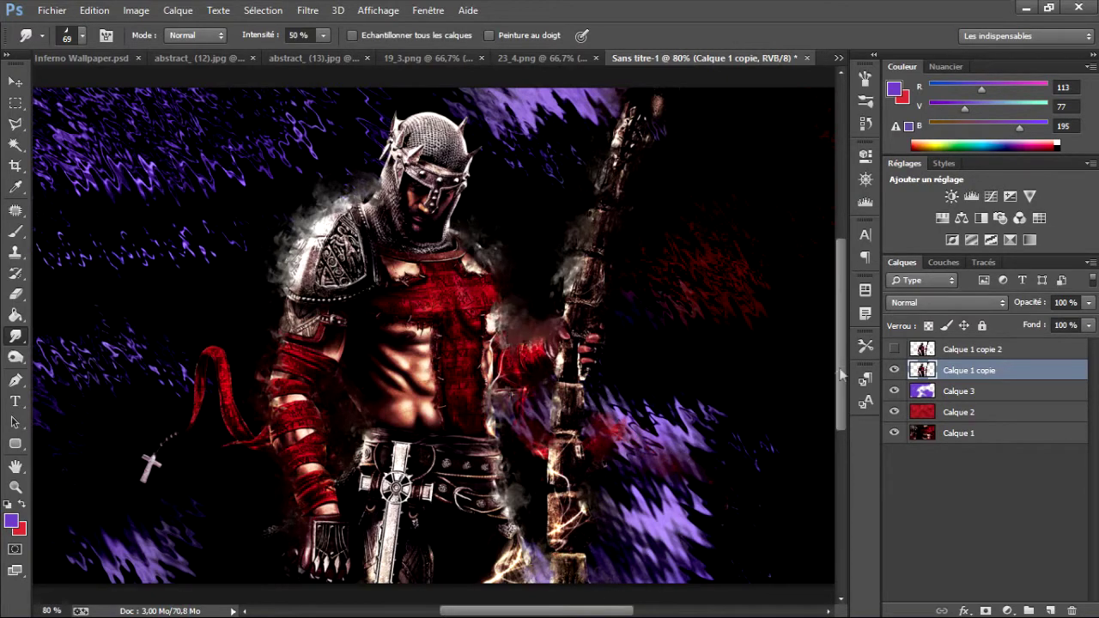
left_click(893, 349)
left_click(905, 352)
left_click(894, 349)
left_click(969, 370)
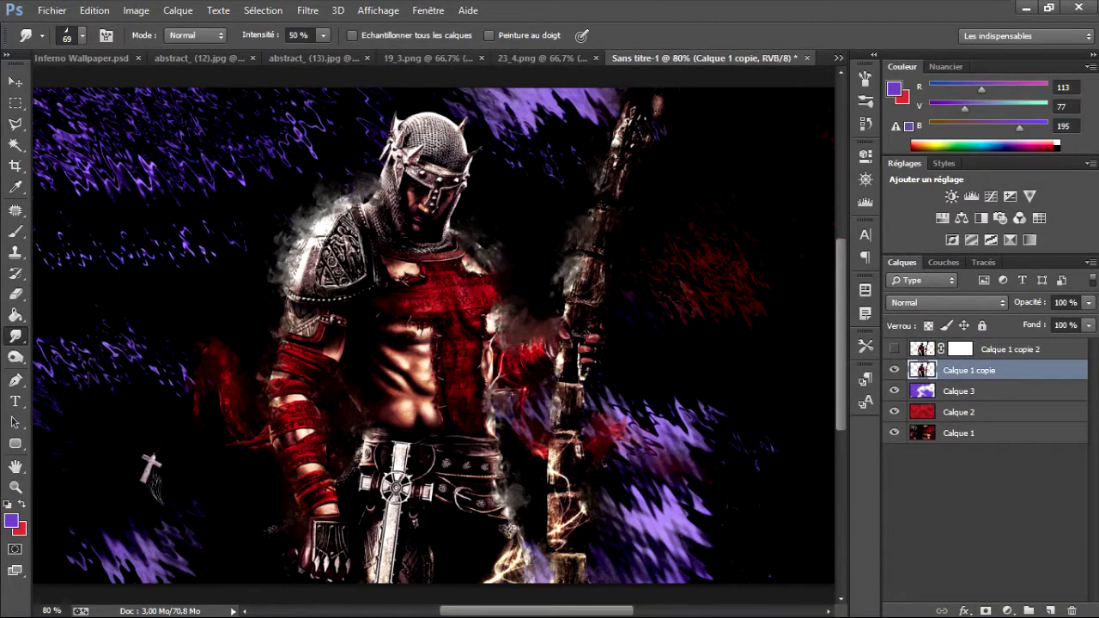
left_click(1009, 348)
Erase around the warrior on Calque 1 copie 2's mask and add the red streak image as Calque 4.
left_click(893, 348)
left_click(960, 348)
key("e")
left_click(84, 35)
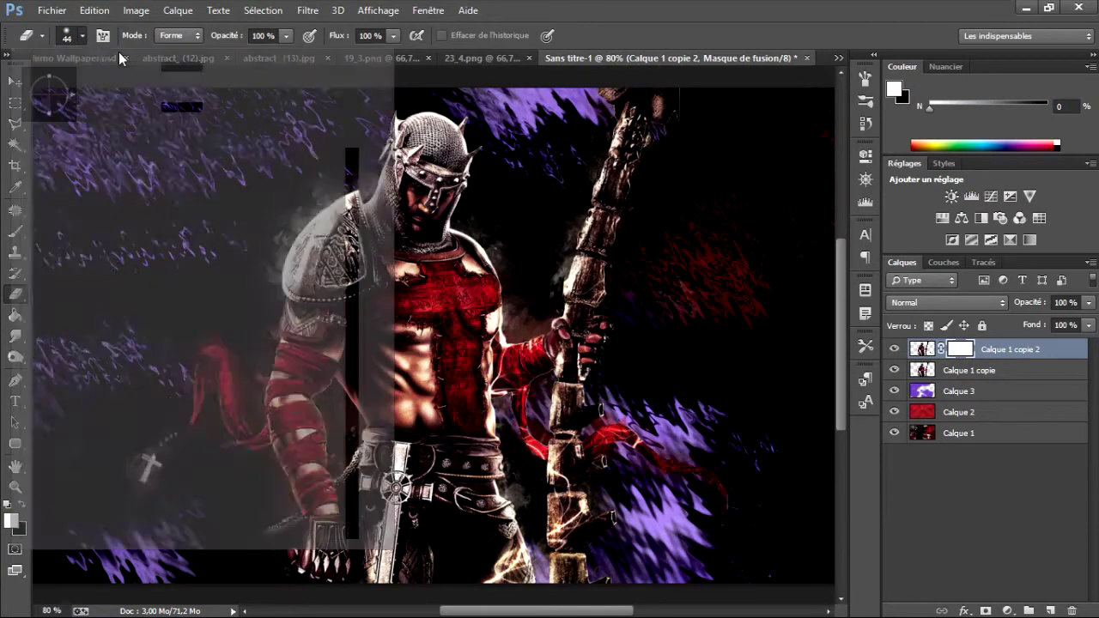
key("Return")
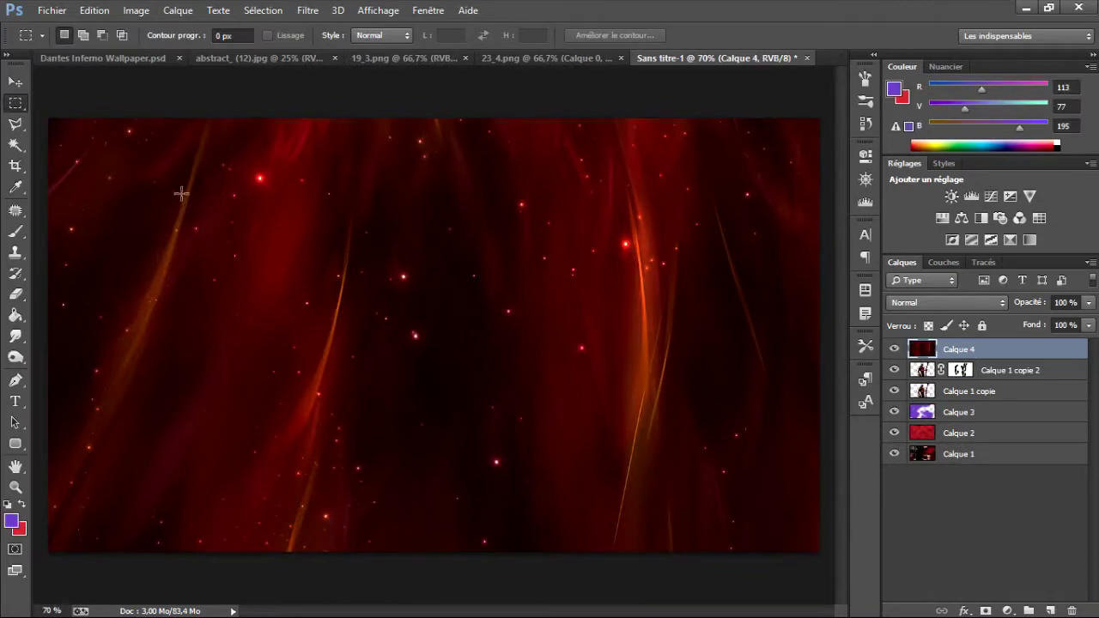
left_click(94, 10)
left_click(191, 307)
Shrink the red streak image to about 76% and duplicate its layer.
mouse_move(49, 118)
left_mouse_down()
mouse_move(189, 176)
mouse_move(75, 101)
mouse_move(257, 160)
left_mouse_up()
key("Return")
right_click(544, 117)
left_click(601, 152)
left_click(17, 81)
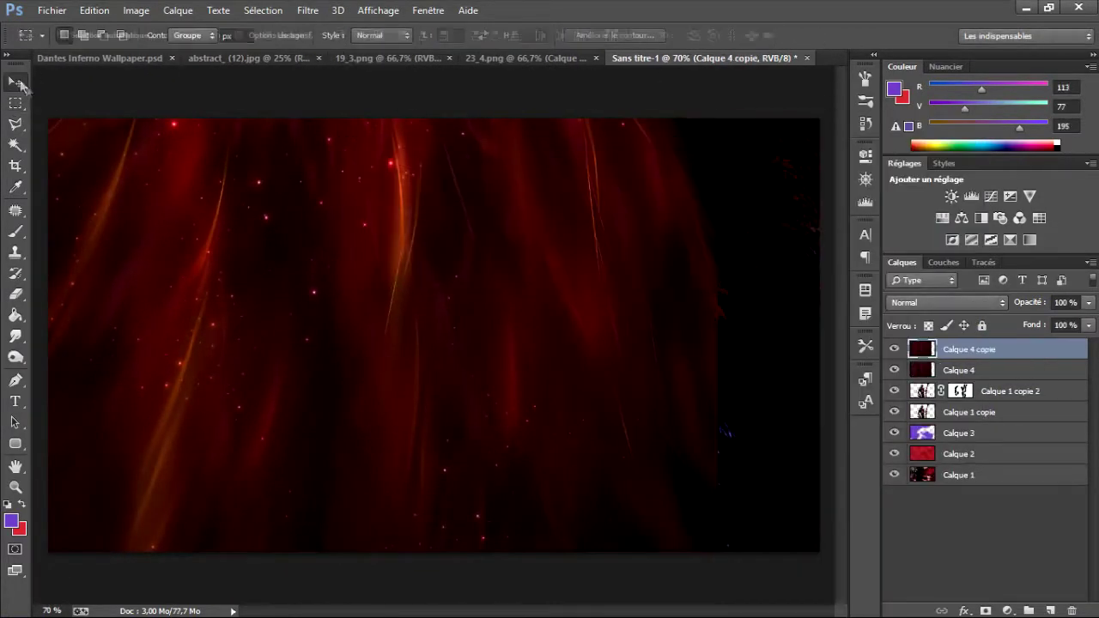
Erase a left streak on the copy, blend it Densité couleur -, shift it 461 px, paste the galaxy.
key("e")
left_click(77, 36)
key("Return")
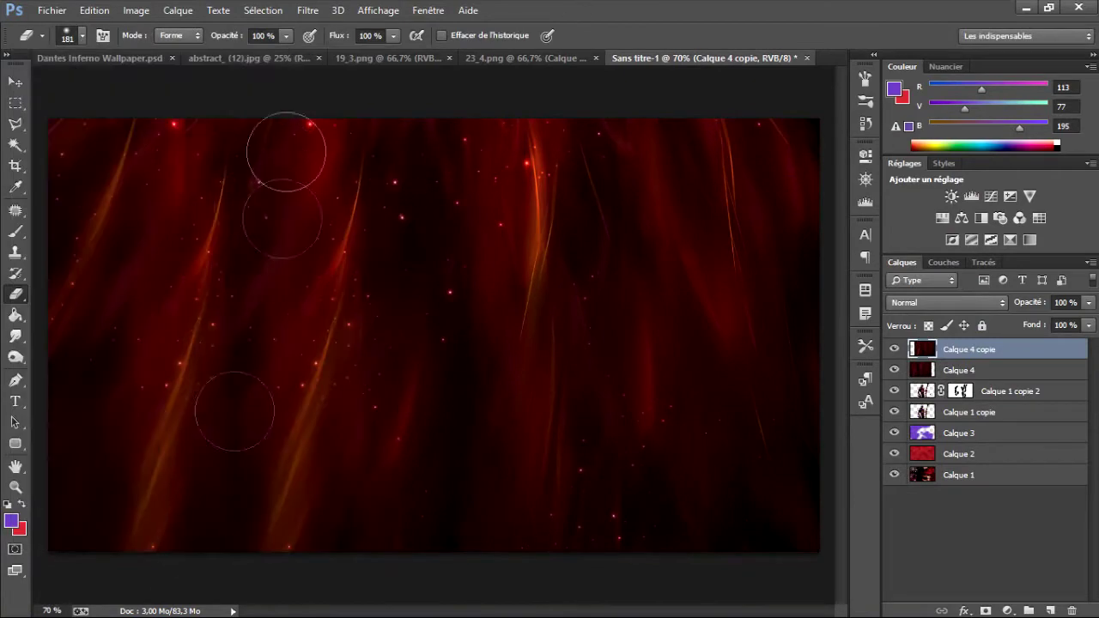
left_click_drag(364, 245, 279, 541)
left_click(944, 302)
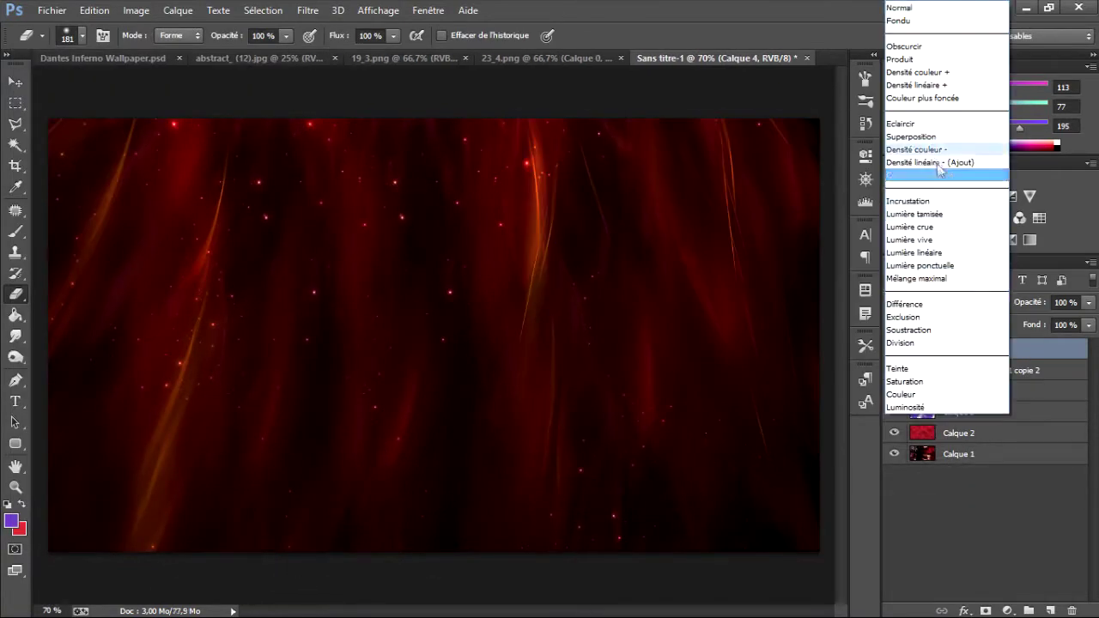
left_click(919, 152)
key("v")
left_click_drag(470, 256, 288, 254)
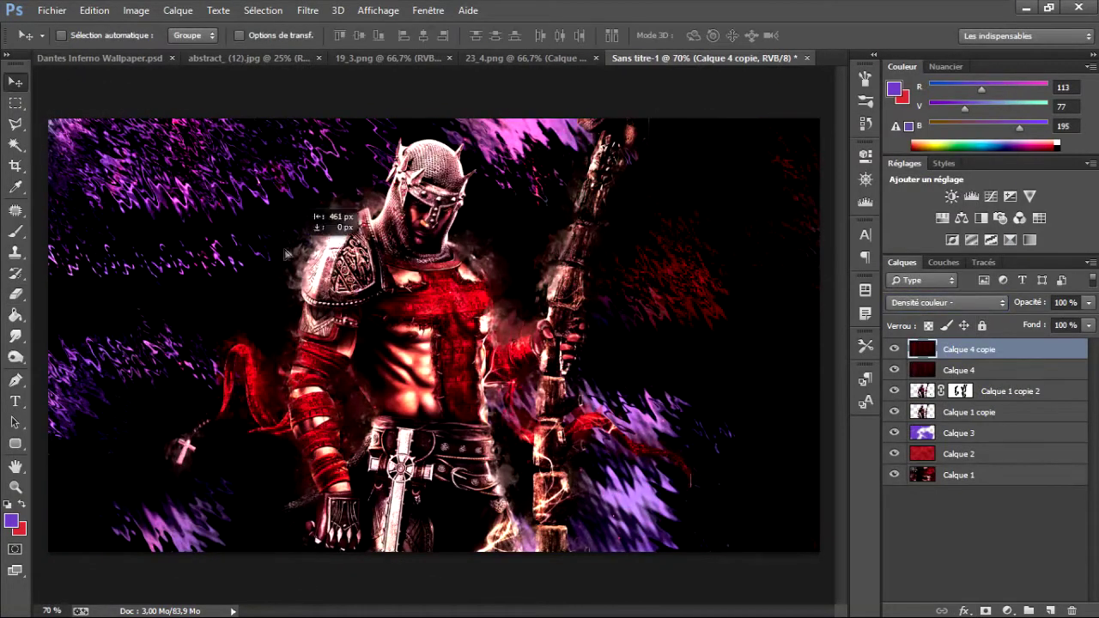
key("ctrl+v")
key("ctrl+t")
Scale the pasted galaxy down and blend it as Superposition.
mouse_move(109, 174)
left_mouse_down()
mouse_move(357, 310)
mouse_move(510, 338)
mouse_move(471, 68)
left_mouse_up()
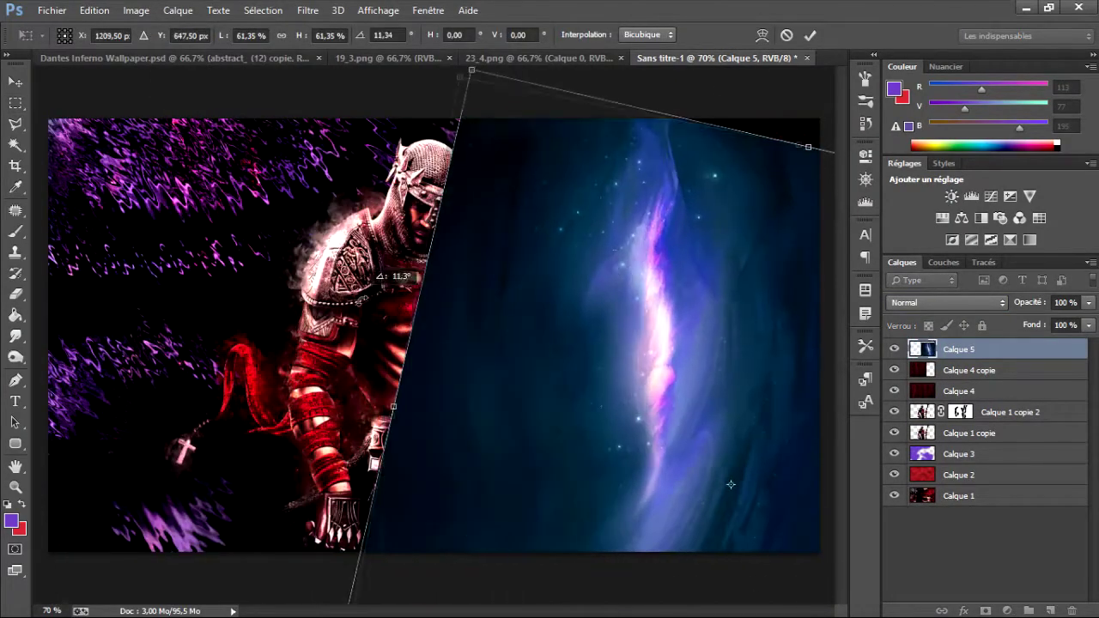
key("Return")
left_click(947, 302)
left_click(927, 140)
left_click(95, 10)
Rescale the galaxy to about 70%, tilt it about 7°, and erase its edges.
left_click(172, 283)
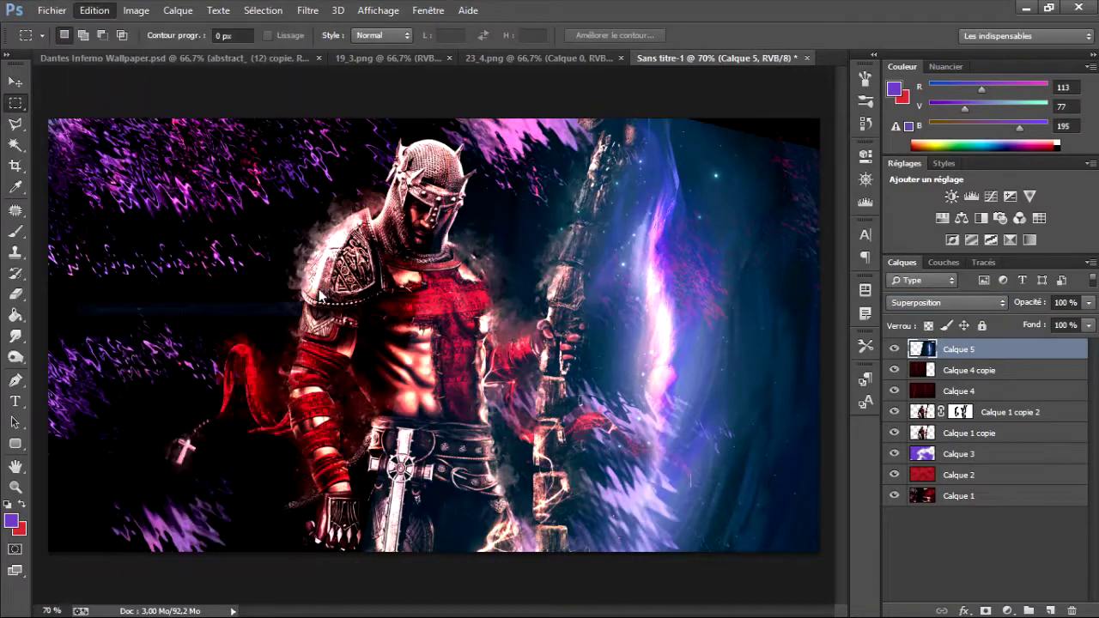
left_click_drag(325, 80, 473, 233)
mouse_move(662, 307)
left_mouse_down()
mouse_move(698, 306)
mouse_move(629, 355)
left_mouse_up()
key("Return")
left_click(16, 294)
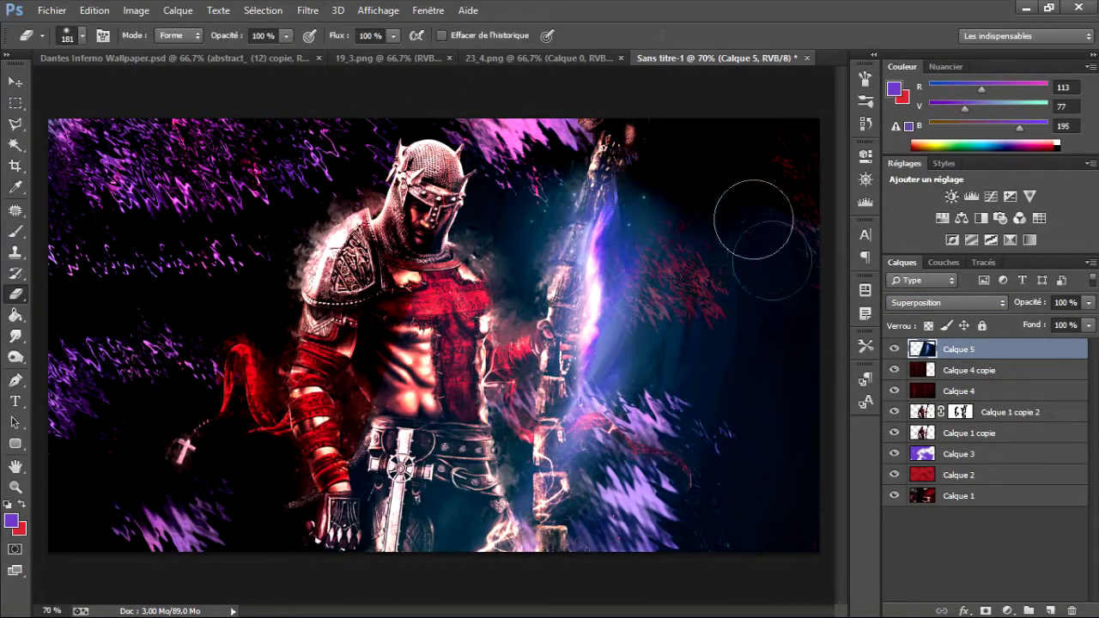
left_click(82, 35)
key("Escape")
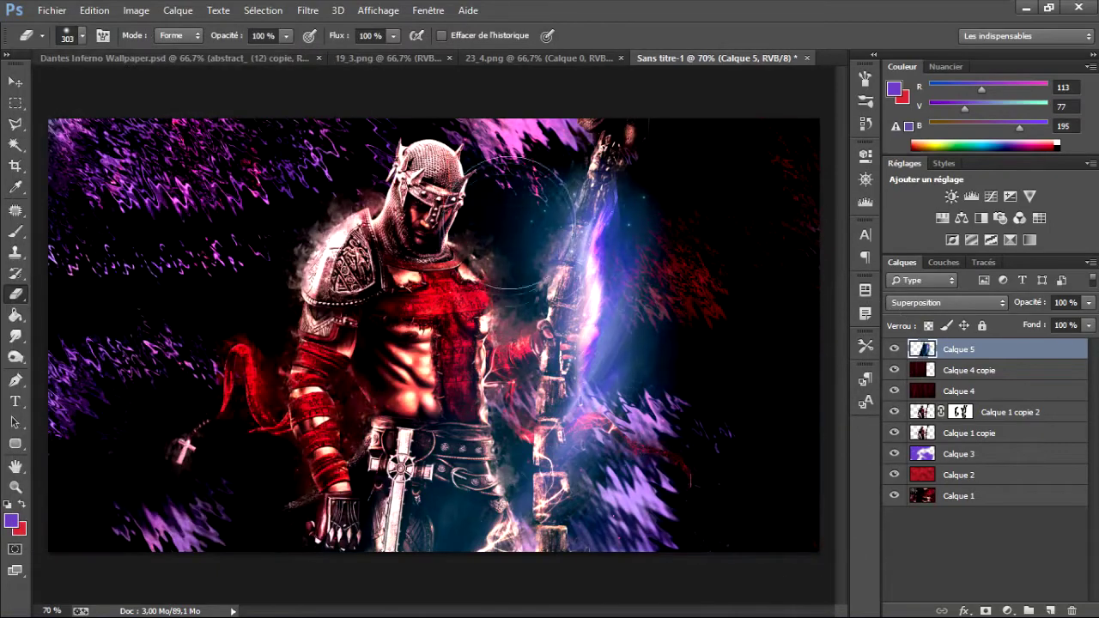
Duplicate the galaxy layer.
key("v")
right_click(958, 348)
left_click(558, 171)
key("Return")
left_click(95, 10)
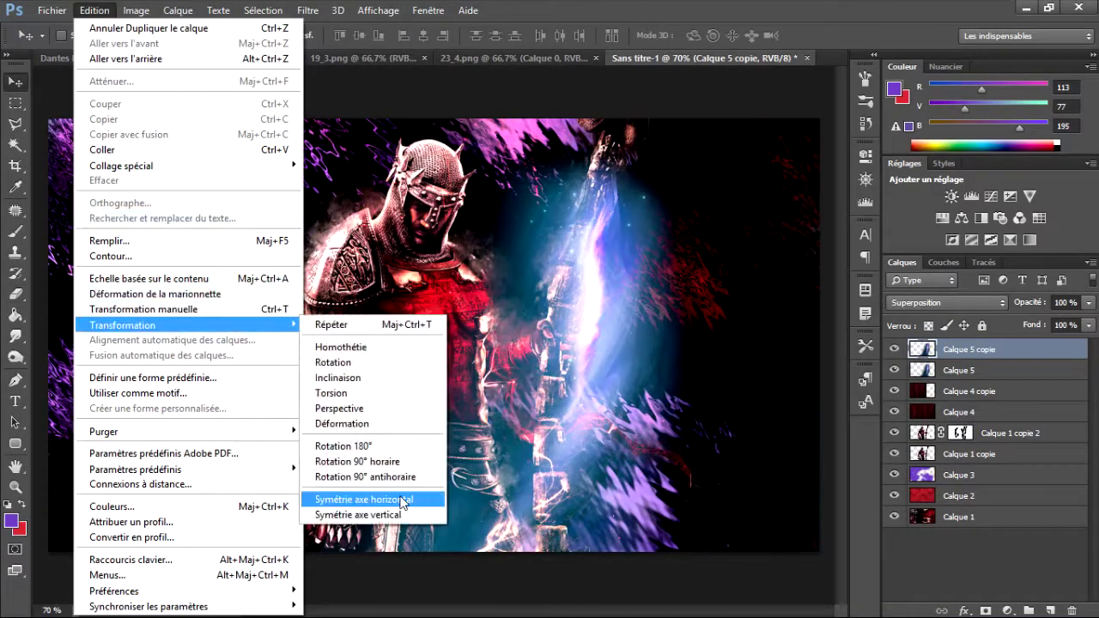
Flip the galaxy copy horizontally, move it toward the warrior, and rotate it about 8.82°.
left_click(369, 497)
left_click_drag(694, 300, 601, 441)
left_click(94, 10)
left_click(137, 343)
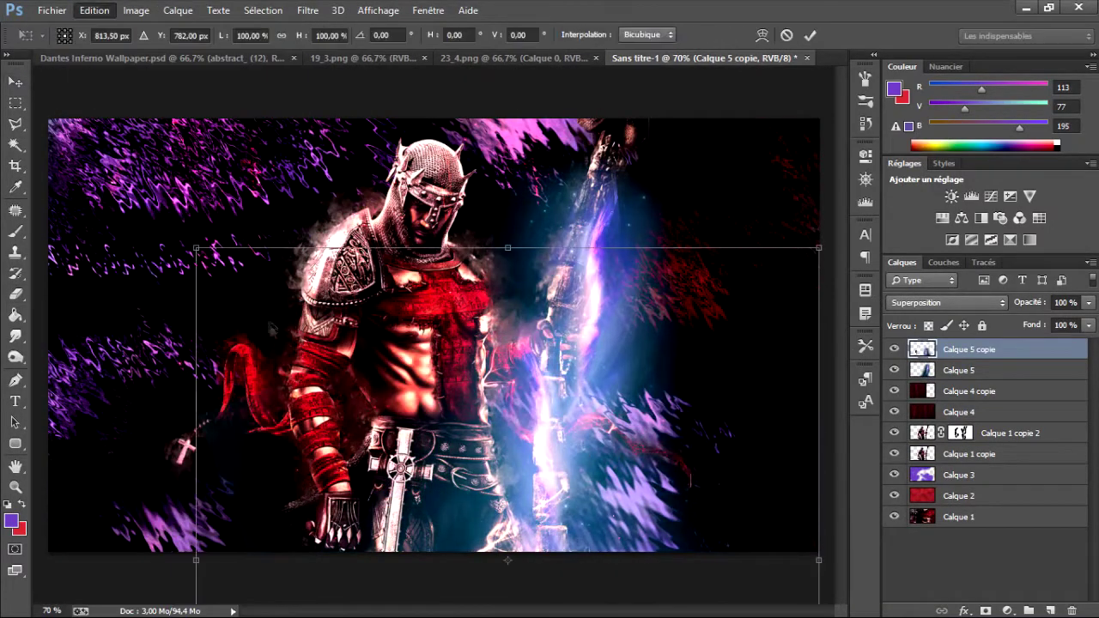
left_click_drag(533, 401, 546, 394)
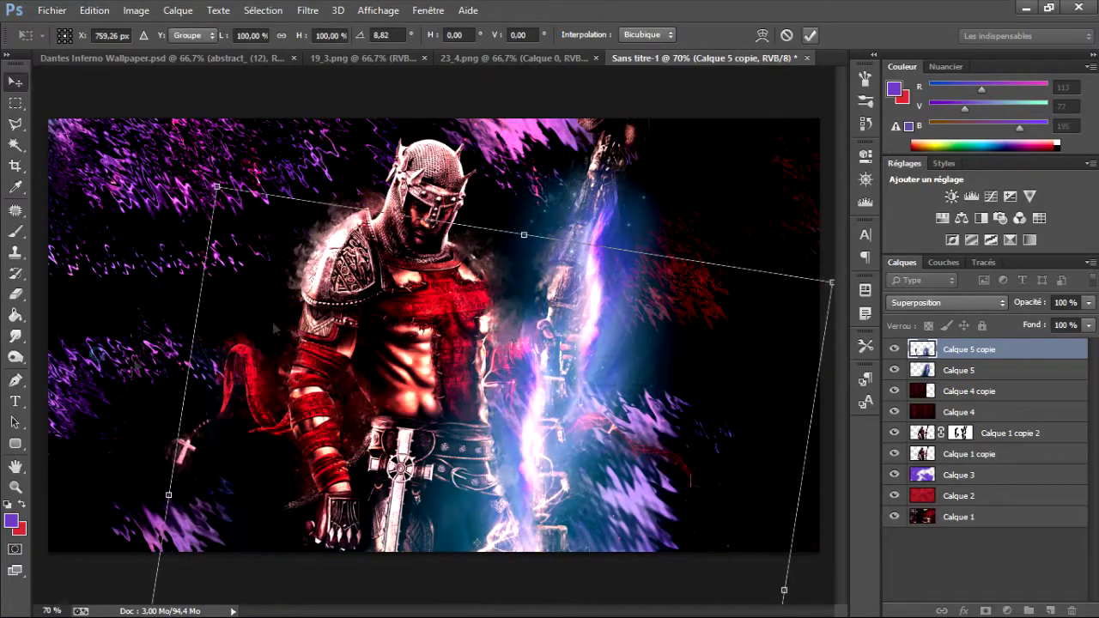
left_click(809, 36)
Duplicate the glow, move it beside the warrior, and rotate it to -12.95°.
key("e")
key("ctrl+j")
key("v")
left_click_drag(712, 221, 429, 369)
left_click(94, 10)
left_click(146, 304)
left_click_drag(239, 544, 254, 503)
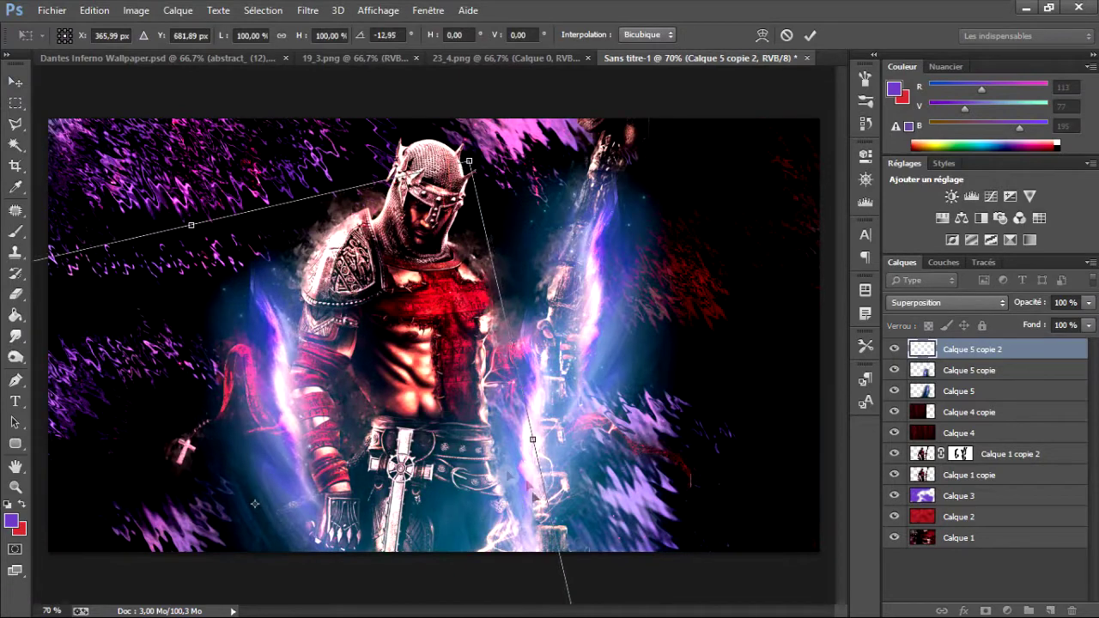
key("Return")
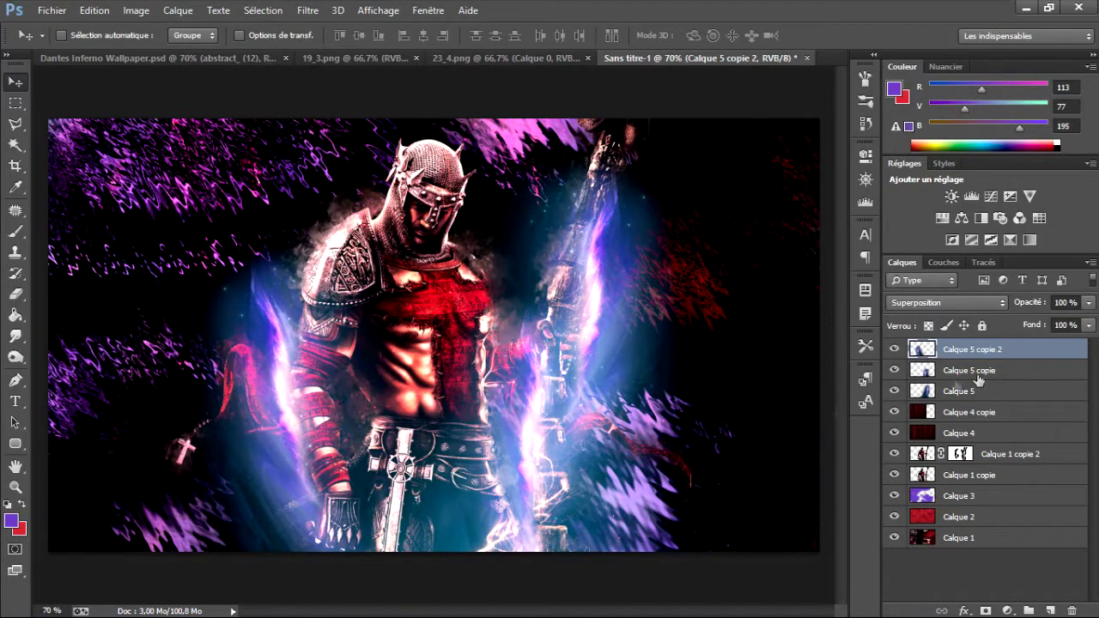
Reposition the glow layers beside the warrior and staff, and paste sparkles at lower left.
left_click(977, 370)
left_click_drag(567, 378, 550, 360)
left_click(959, 390)
left_click_drag(601, 326, 613, 288)
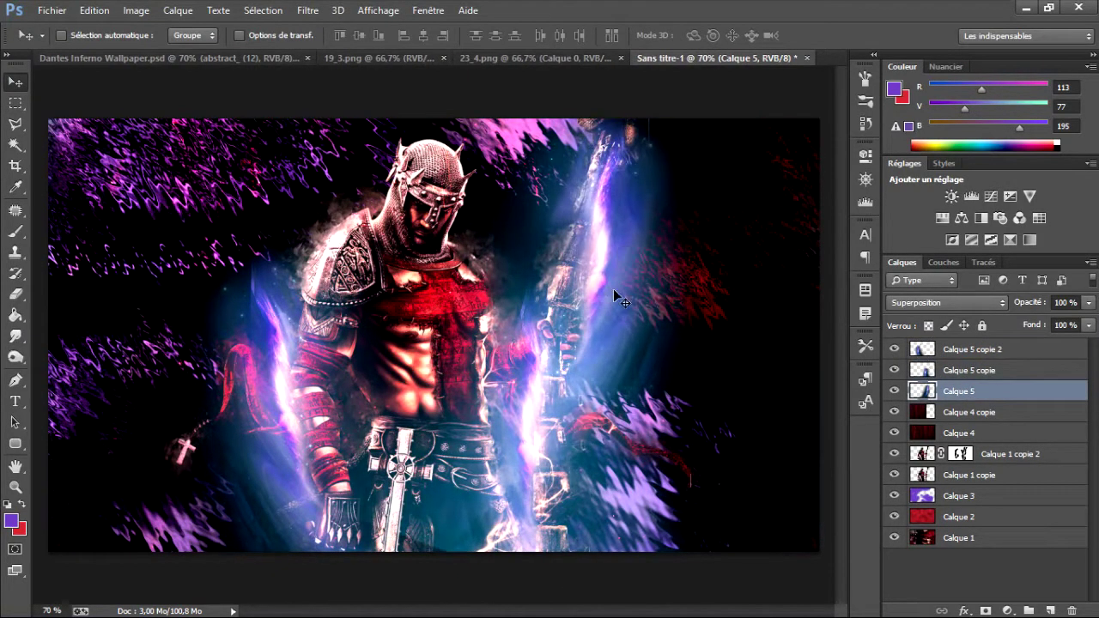
key("ctrl+v")
mouse_move(433, 343)
left_mouse_down()
mouse_move(211, 395)
mouse_move(180, 461)
left_mouse_up()
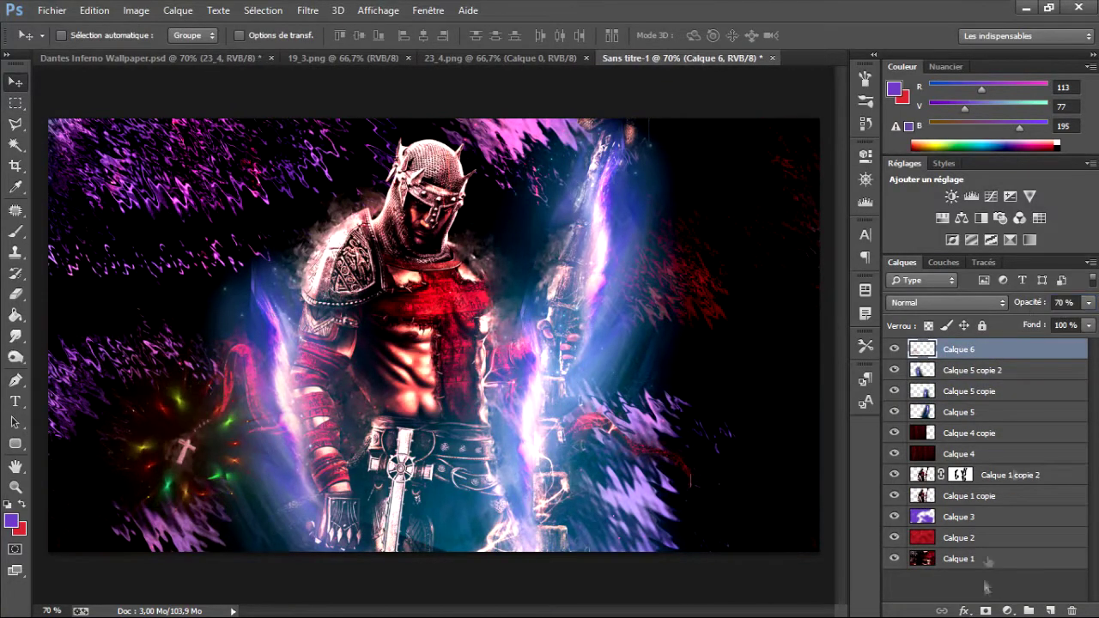
Fill a new layer with pink e69fef and set it to Teinte mode.
left_click(1050, 610)
left_click(11, 520)
type("e69fef")
key("Return")
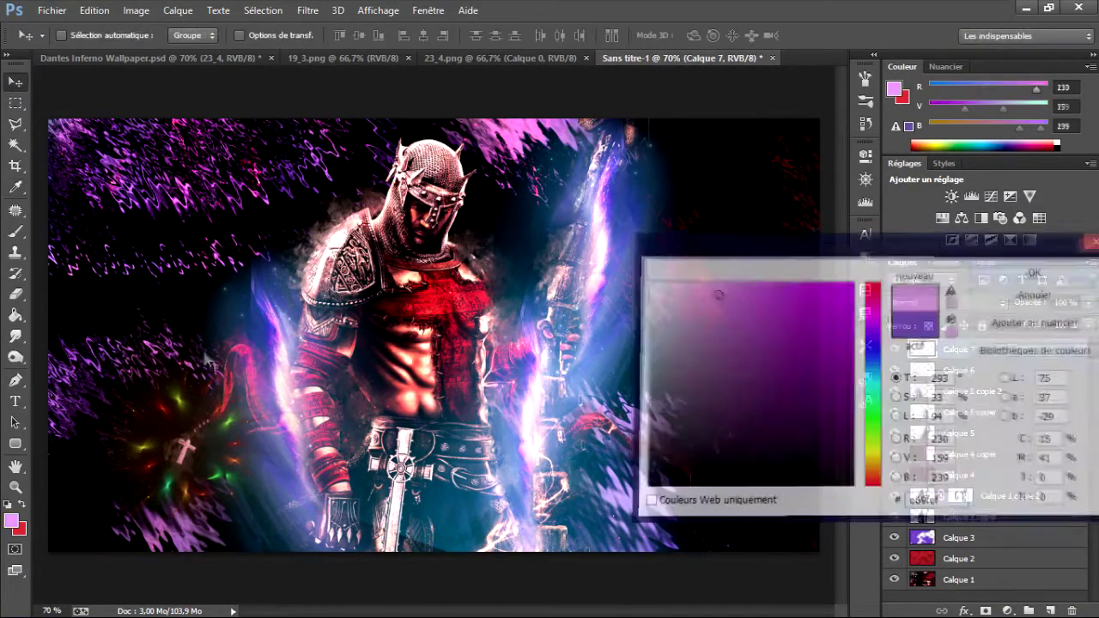
key("g")
left_click(642, 348)
key("shift+alt+u")
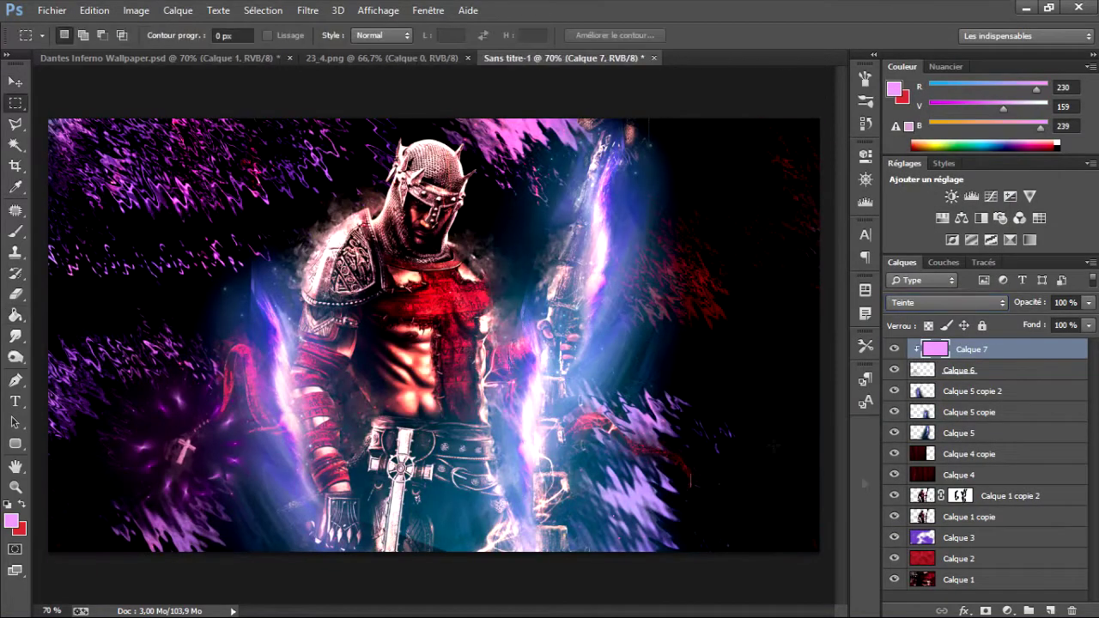
Paste the smoke image, stretch it toward the lower left, and change its blend mode.
key("ctrl+v")
left_click(94, 10)
key("Escape")
key("ctrl+t")
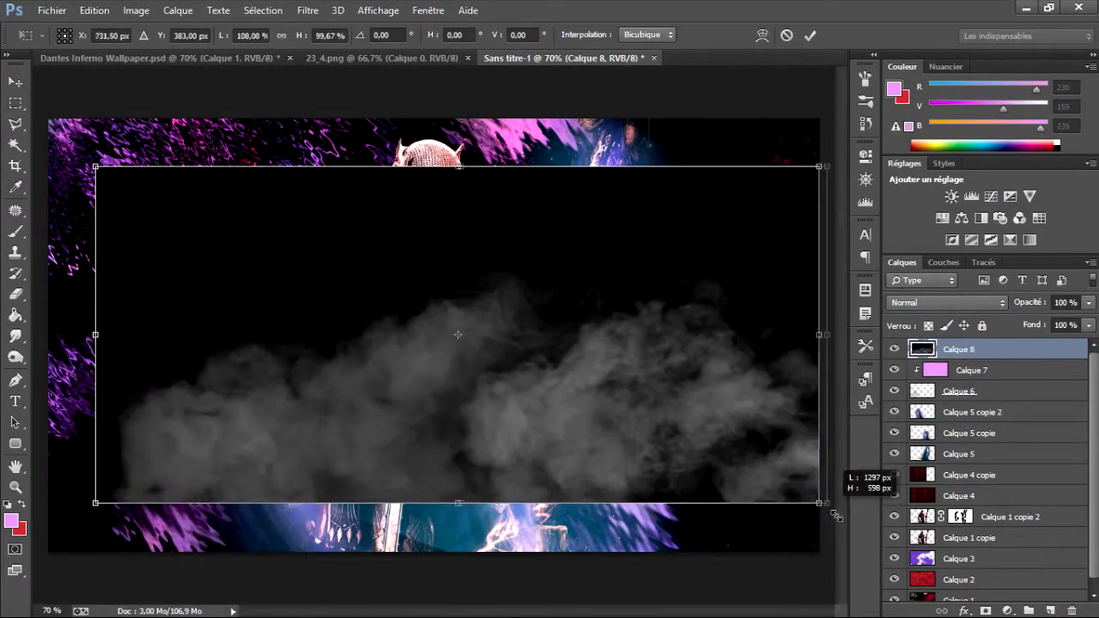
left_click_drag(91, 530, 43, 525)
key("Return")
key("v")
left_click(946, 302)
left_click(927, 143)
Add a pink-filled layer above the smoke and set it to tint the smoke.
key("ctrl+shift+alt+n")
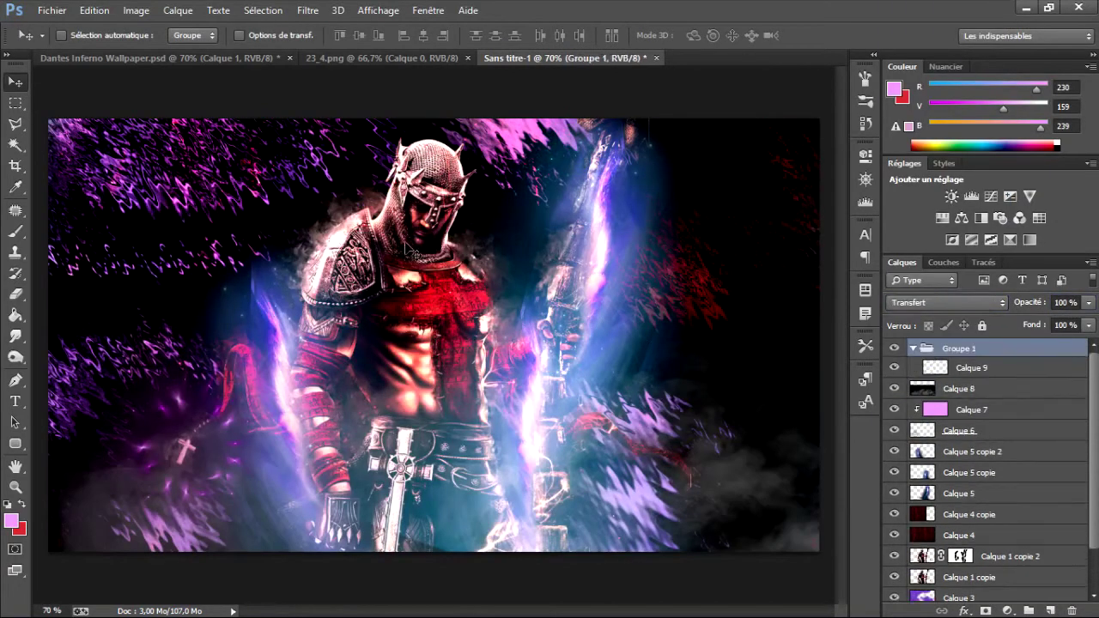
key("g")
left_click(477, 273)
left_click(946, 302)
left_click(901, 395)
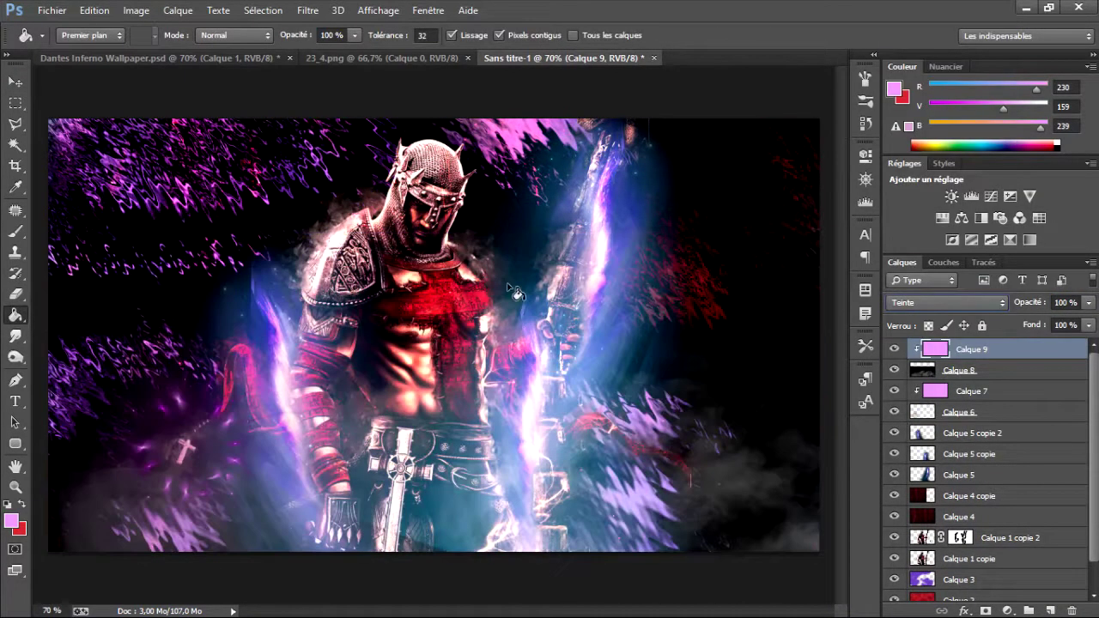
left_click(946, 302)
left_click(901, 394)
Paste the cosmic nebula image into the wallpaper as Calque 10.
key("v")
key("4")
key("7")
key("ctrl+v")
left_click(94, 10)
left_click(171, 307)
Scale the first nebula into the upper left, blend it in Superposition, and switch to the Eraser.
left_click_drag(461, 369, 212, 193)
left_click_drag(716, 603, 516, 443)
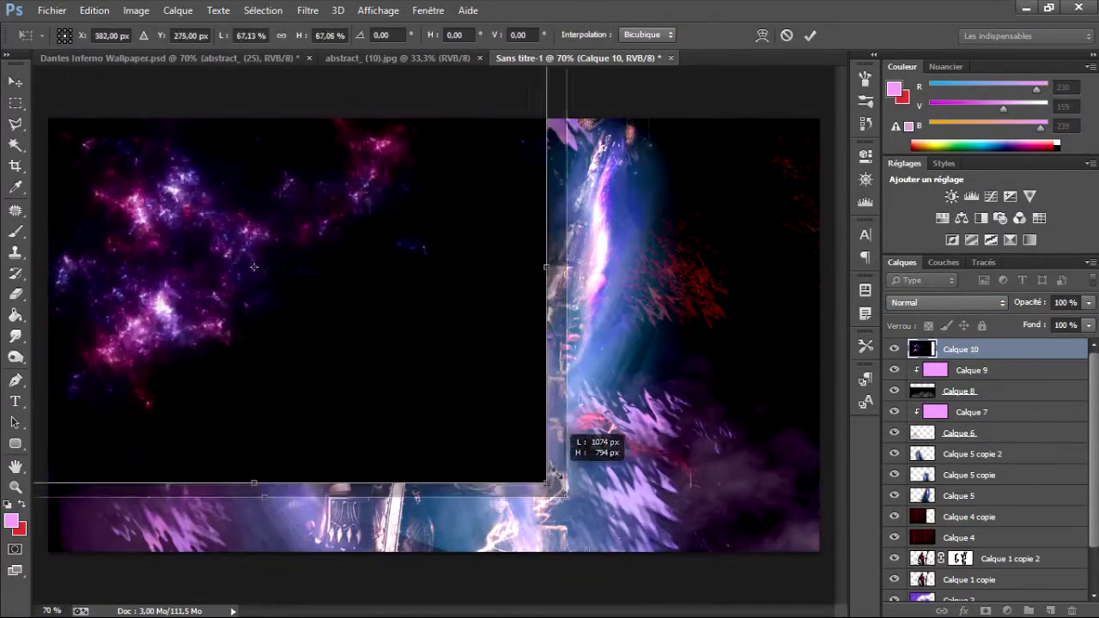
key("Return")
left_click(946, 302)
left_click(935, 146)
key("e")
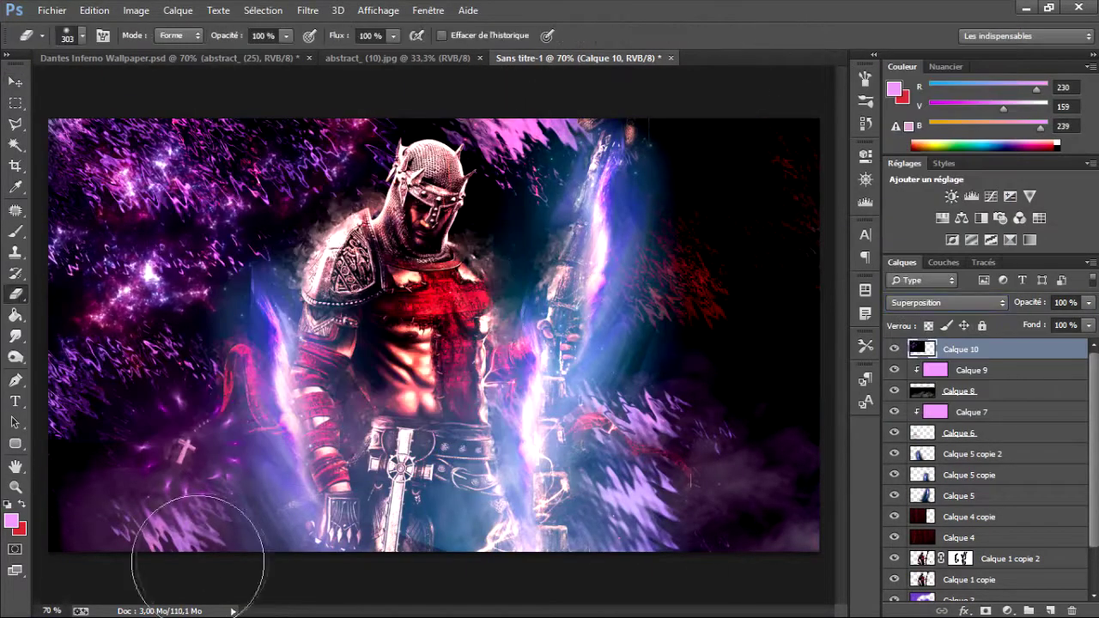
Paste a second nebula in Eclaircir mode, then shrink and place it on the right side.
key("v")
key("ctrl+v")
left_click(946, 302)
left_click(908, 108)
left_click(94, 10)
left_click(129, 273)
mouse_move(500, 106)
left_mouse_down()
mouse_move(563, 196)
mouse_move(477, 184)
mouse_move(464, 243)
left_mouse_up()
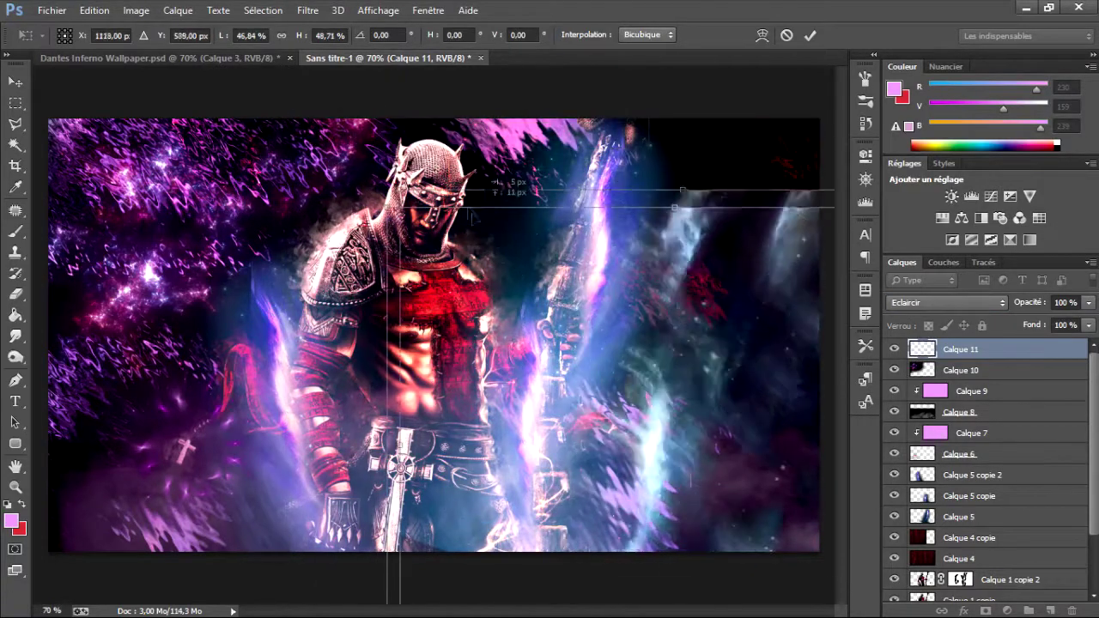
key("Return")
Clip a pink fill layer to nebula Calque 11, nudge it 20 px right, and add an empty layer on top.
key("ctrl+shift+alt+n")
key("alt+BackSpace")
left_click(946, 302)
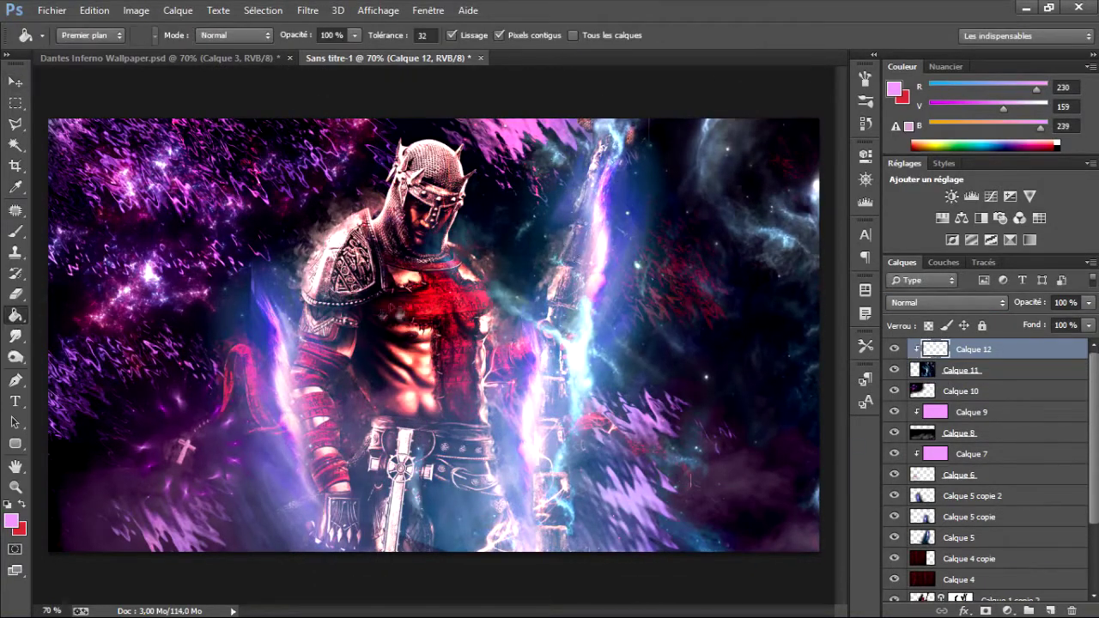
left_click(945, 127)
key("v")
key("alt+bracketleft")
left_click_drag(597, 361, 614, 362)
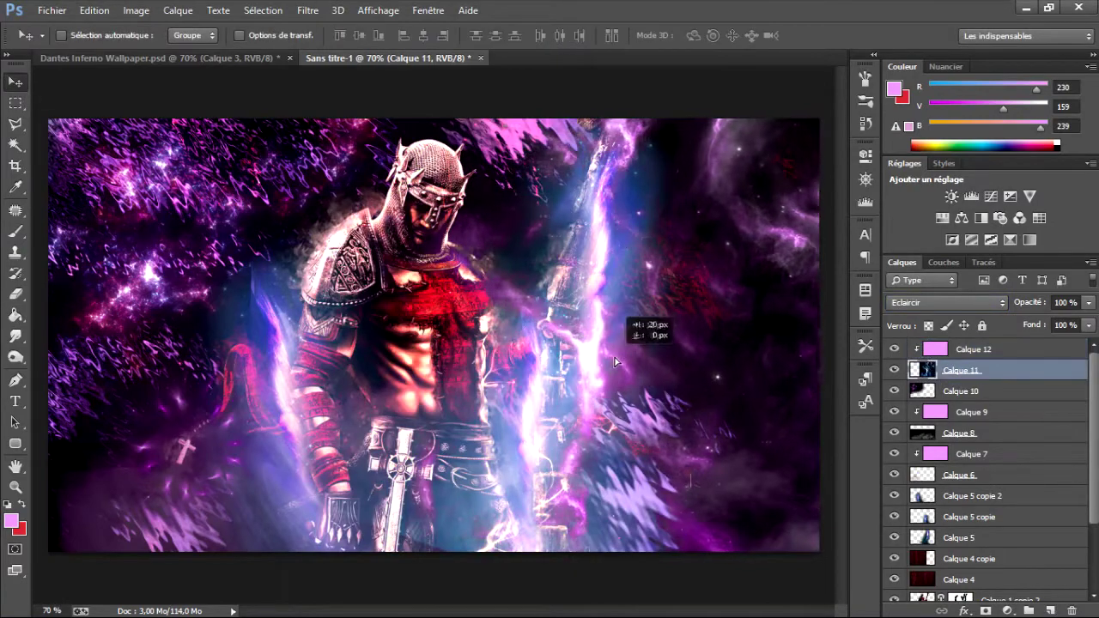
key("ctrl+shift+alt+n")
Set the lightning brush size to 1000 px.
key("b")
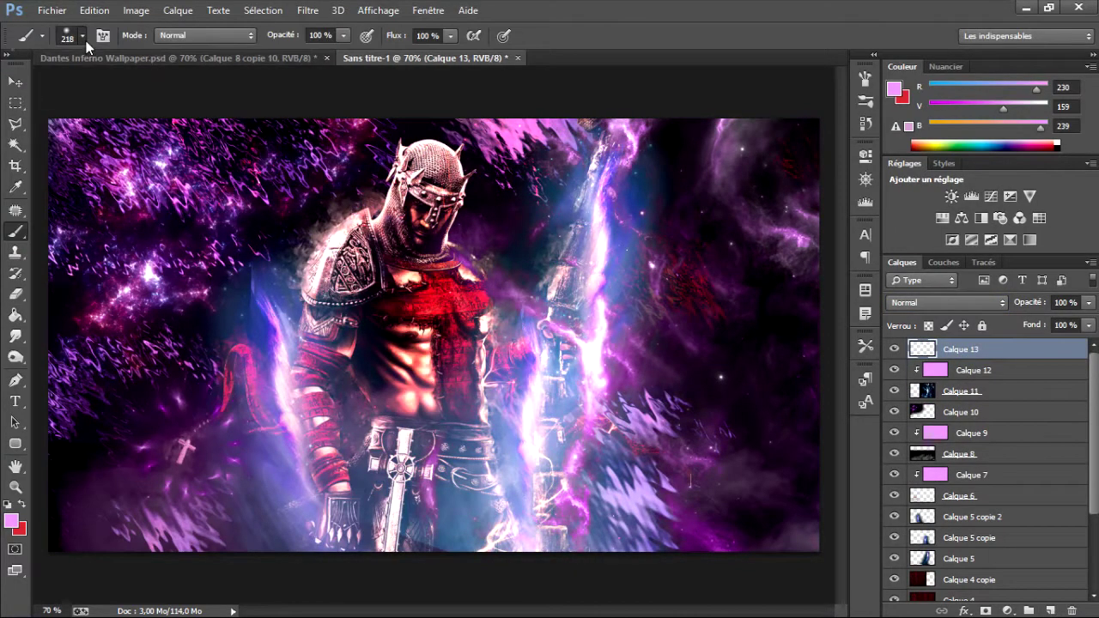
left_click(83, 36)
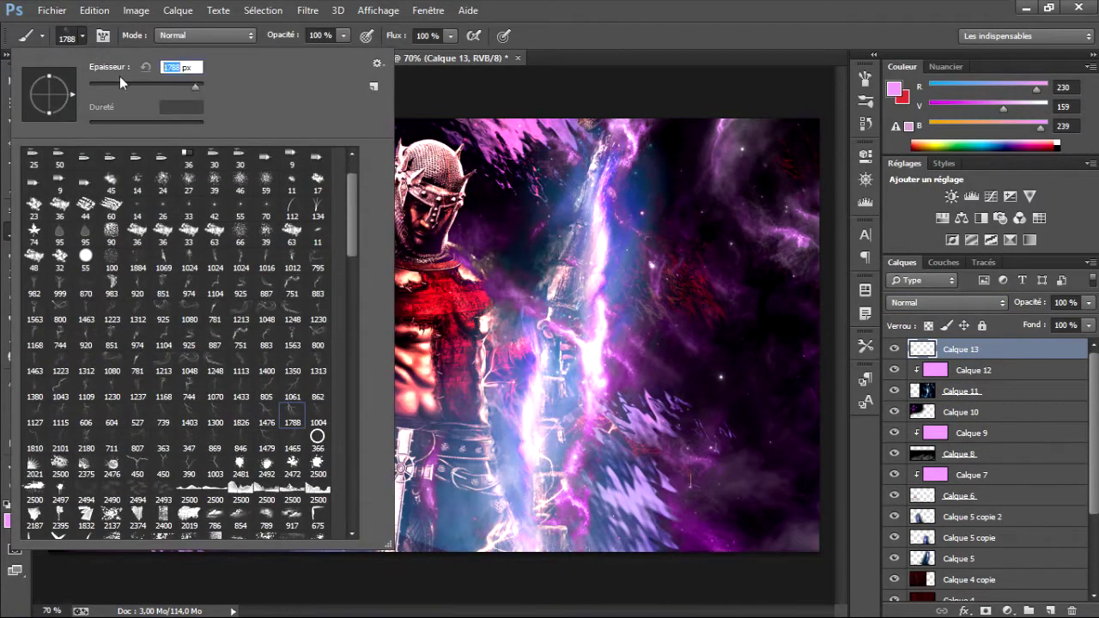
type("1000")
key("Return")
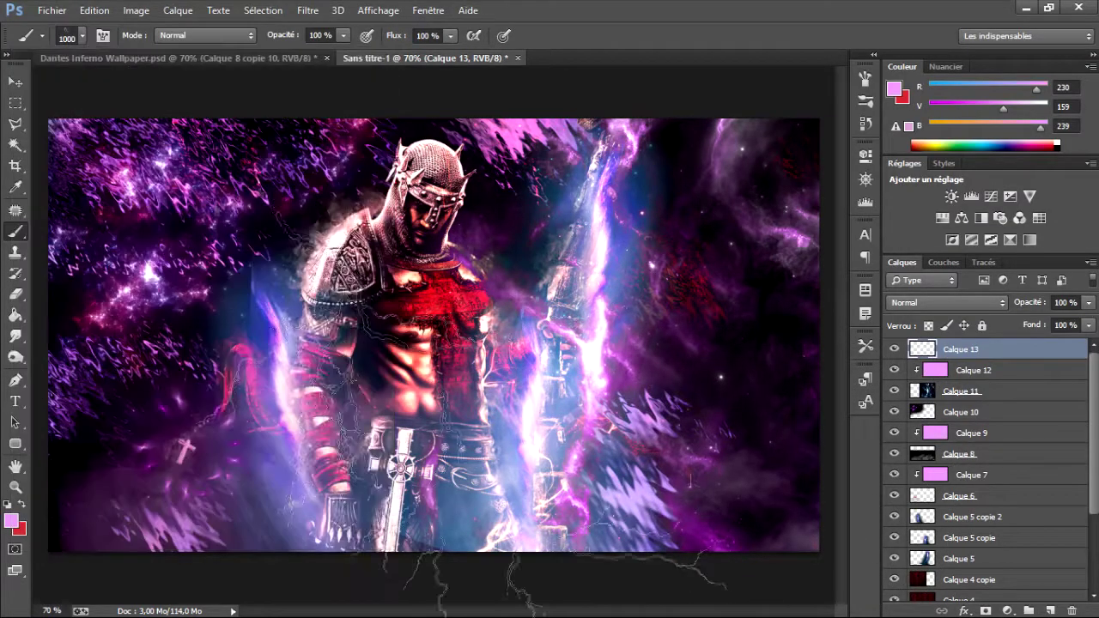
left_click(83, 36)
left_click(638, 18)
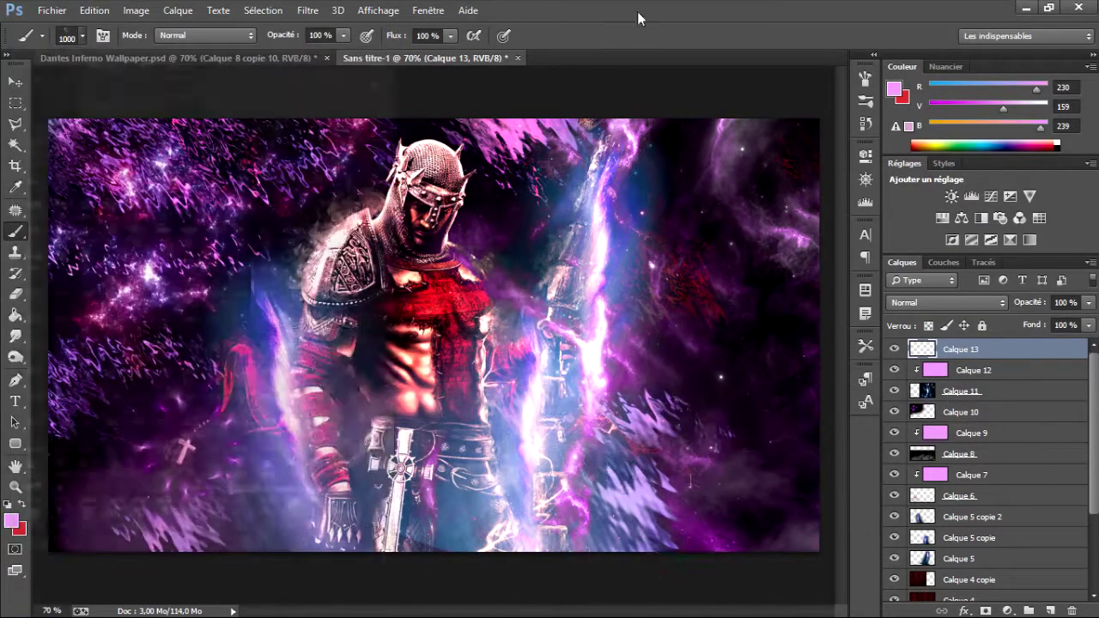
Review the brush presets and the lightning layer's options, then switch to the Eraser.
left_click(83, 36)
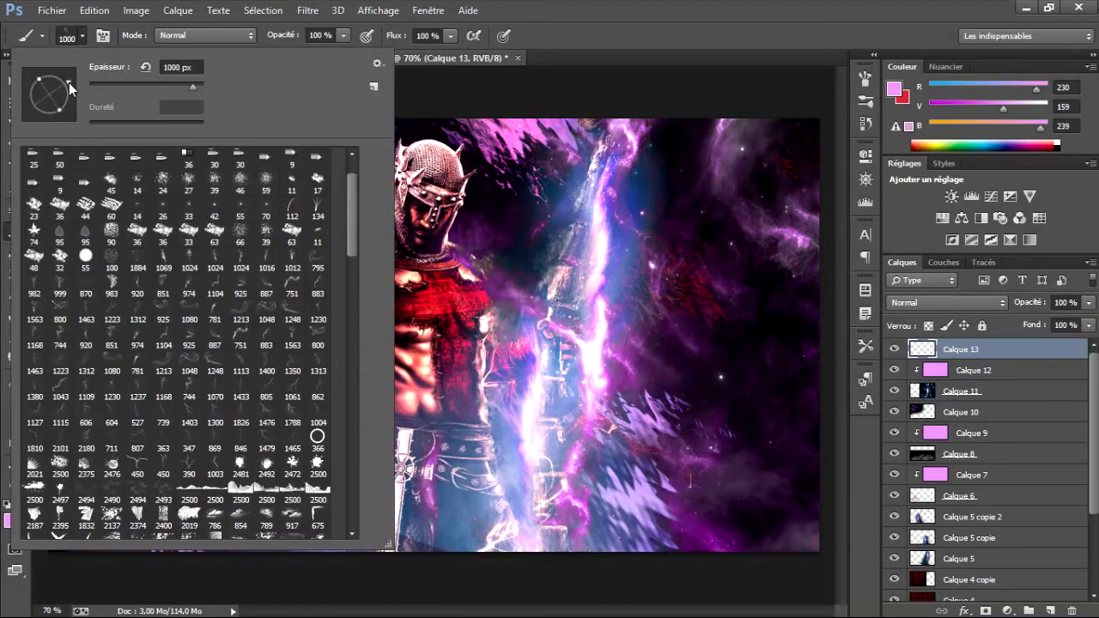
key("Escape")
right_click(974, 350)
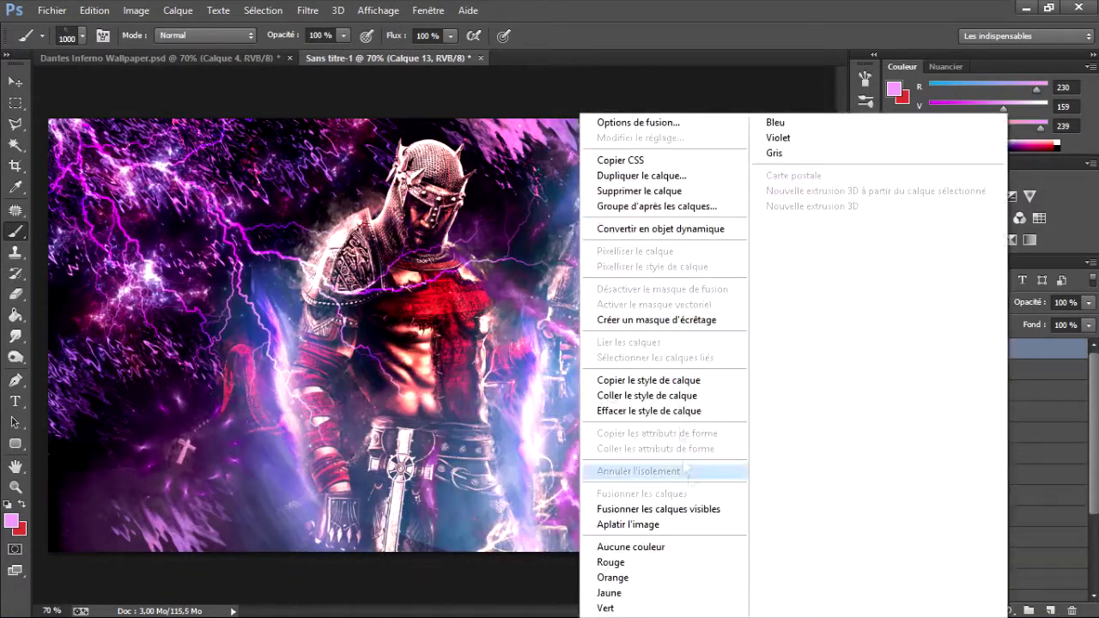
key("Escape")
key("e")
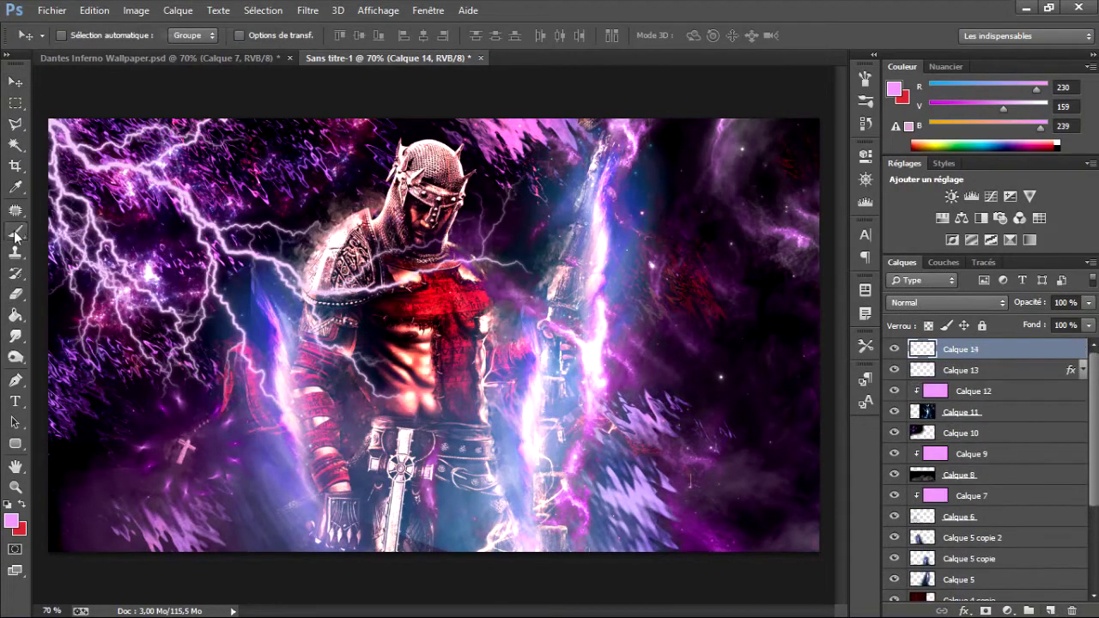
Paint a white lightning burst at the lower left on Calque 15 and move it below smoke layer Calque 8.
left_click(15, 233)
left_click(82, 35)
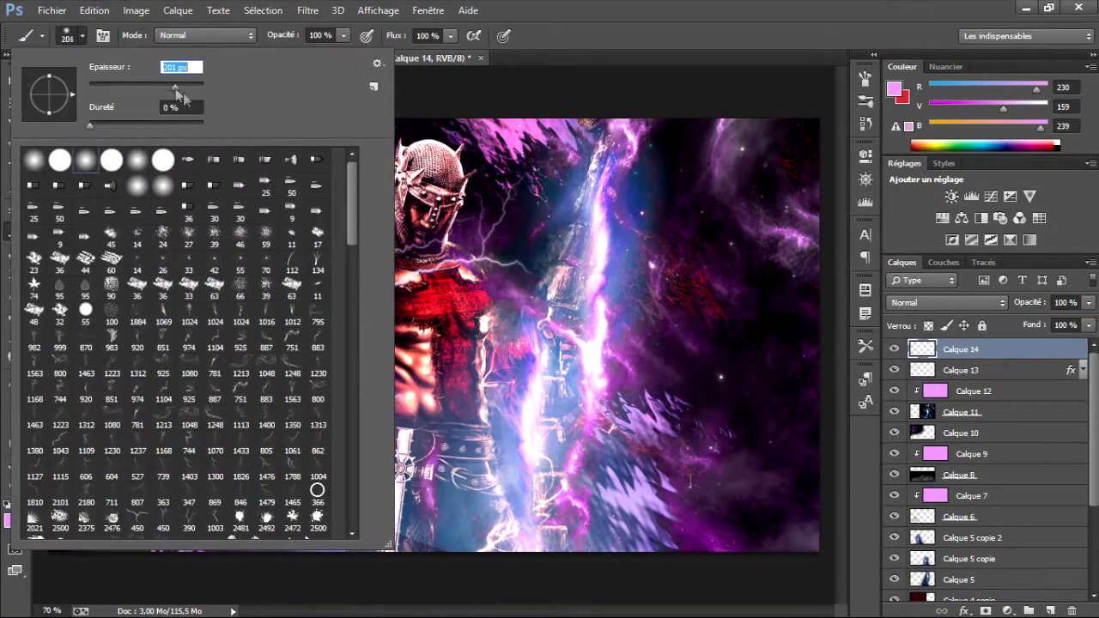
left_click(1032, 140)
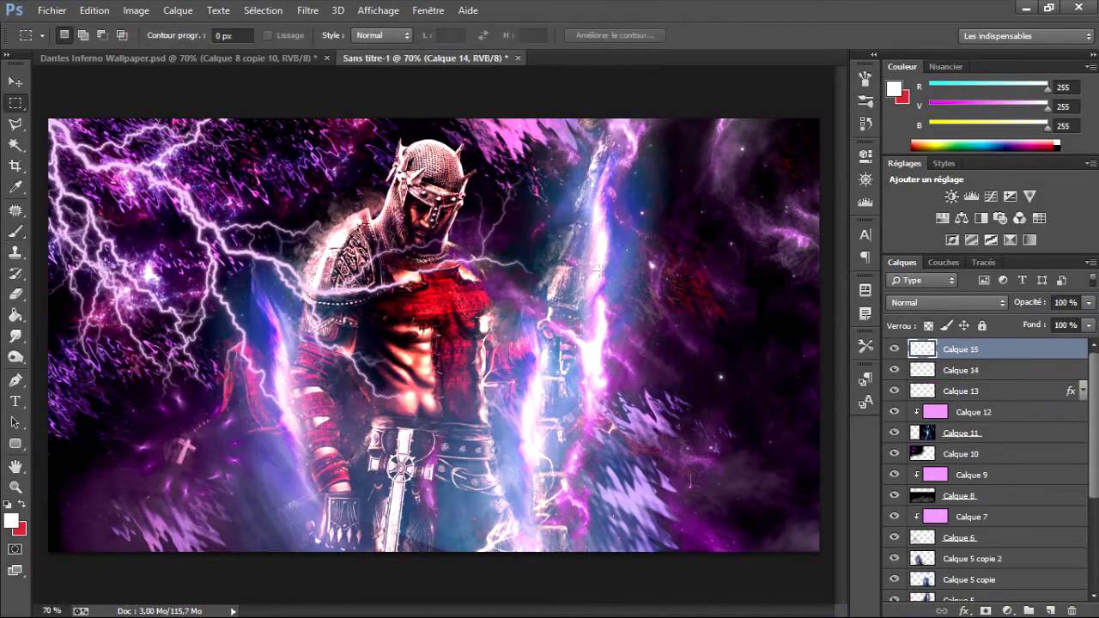
left_click_drag(254, 431, 250, 410)
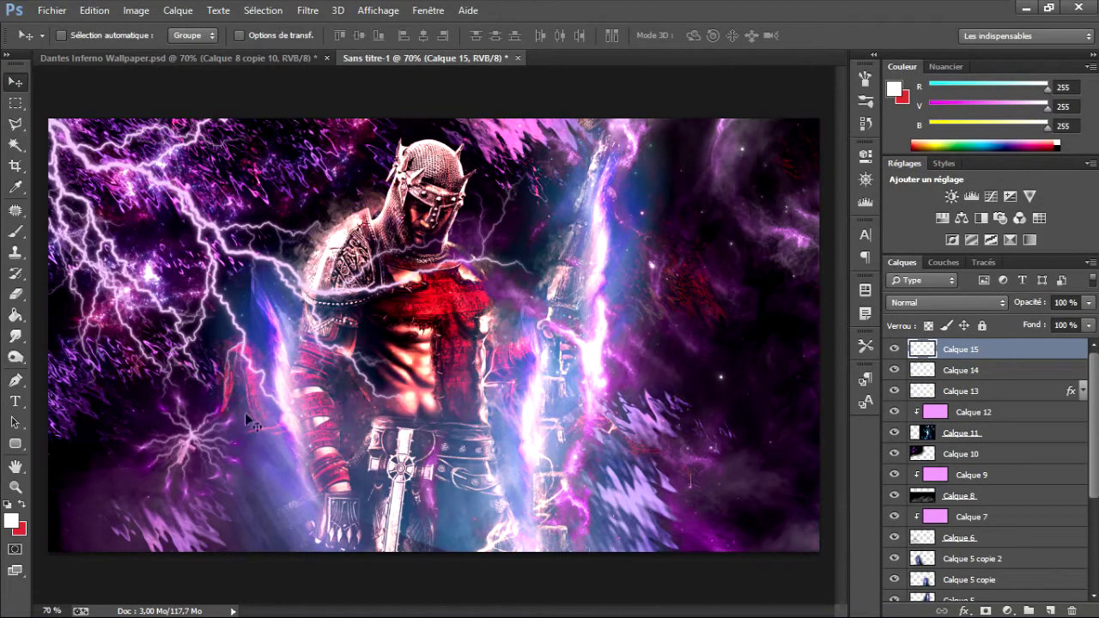
left_click_drag(919, 350, 904, 485)
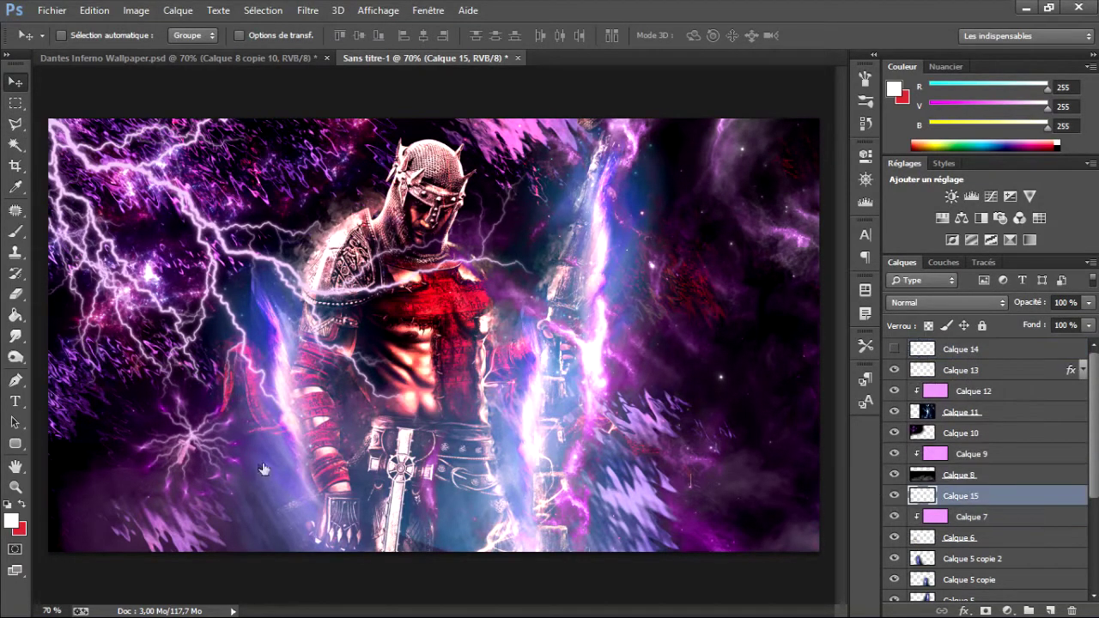
Set Calque 6 back to Normal blending.
left_click(945, 302)
left_click(944, 147)
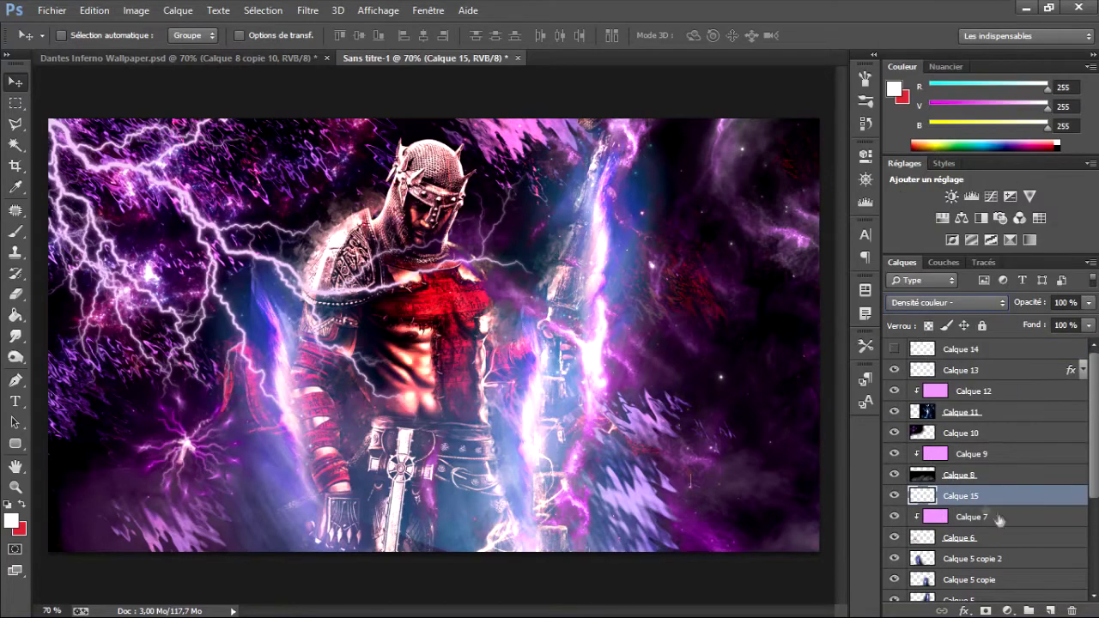
left_click(959, 537)
key("shift+alt+n")
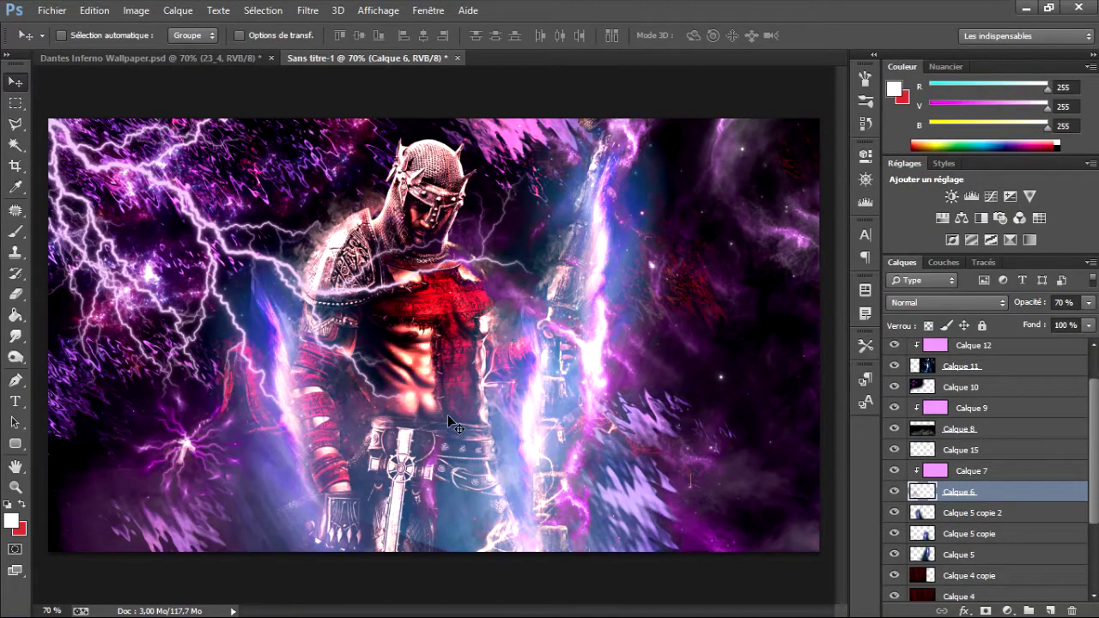
scroll(988, 446, "up", 2)
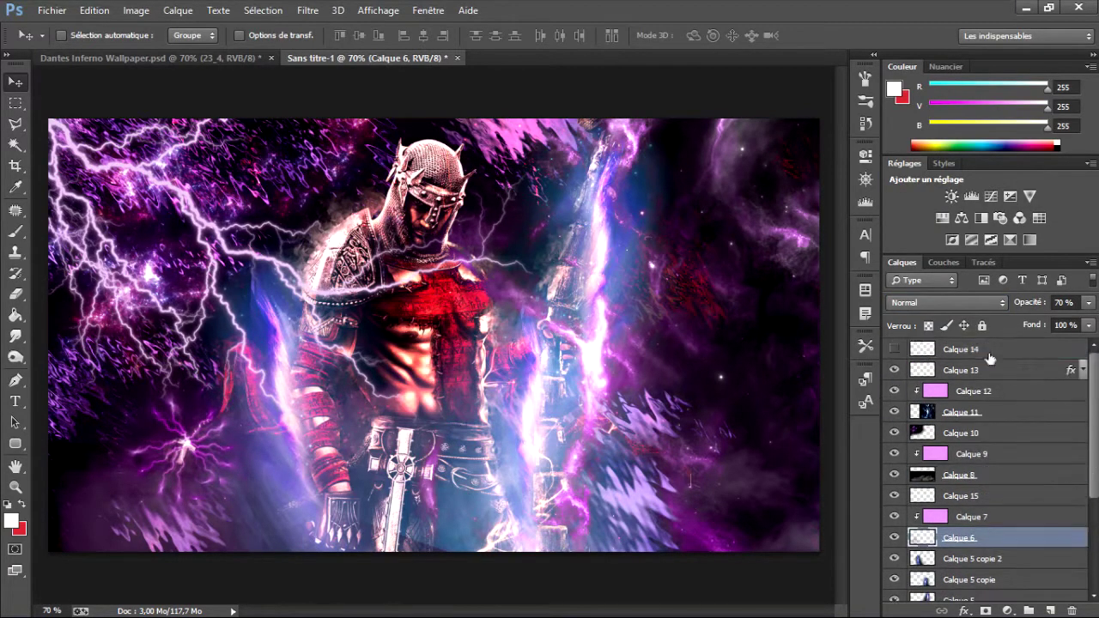
Add a purple Gradient Map adjustment above Calque 14, blended in Incrustation mode.
left_click(928, 350)
left_click(1008, 611)
left_click(927, 584)
left_click(721, 199)
left_click(971, 135)
left_click(944, 302)
left_click(945, 224)
key("Return")
Add a Color Balance (18, −15, −11) and a violet-to-pink gradient map in Incrustation at 30%.
left_click(1008, 611)
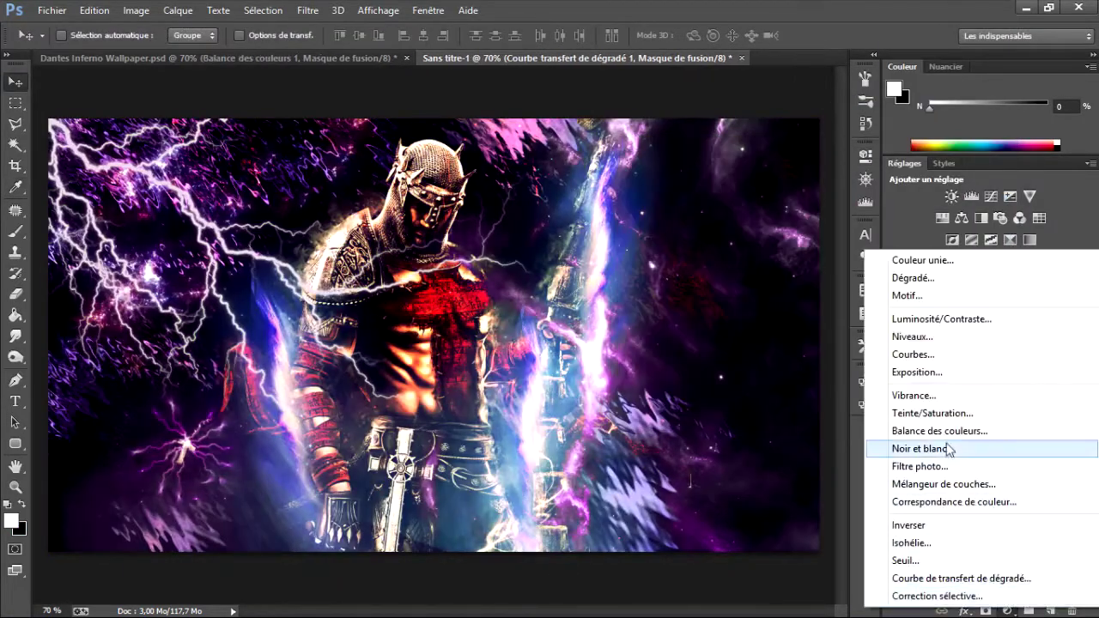
left_click(913, 404)
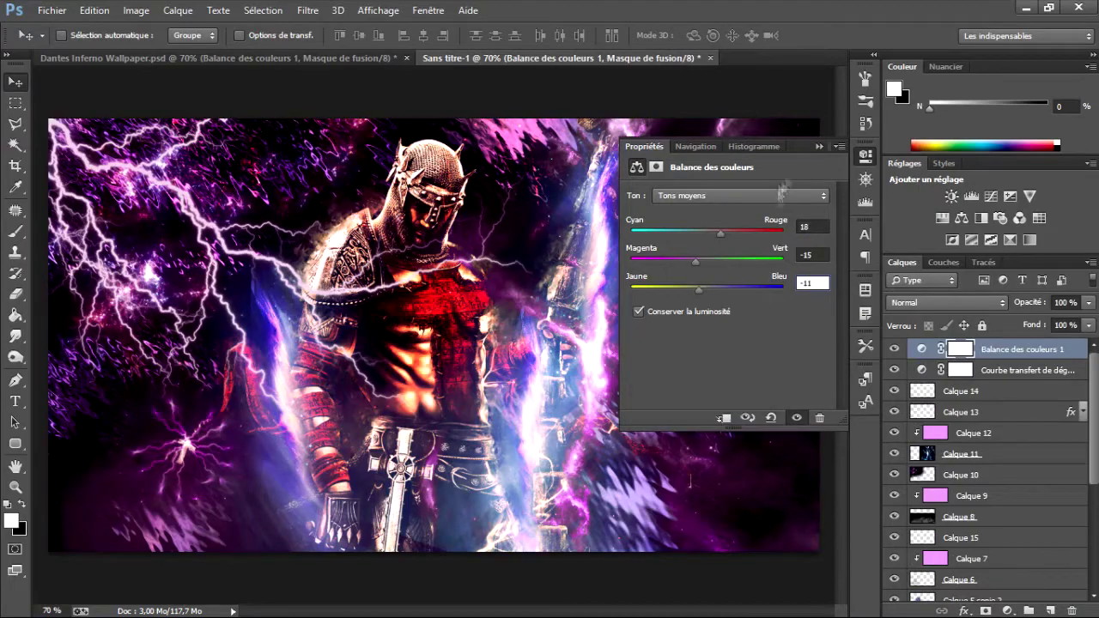
left_click(1007, 611)
left_click(928, 584)
left_click(721, 199)
left_click(974, 137)
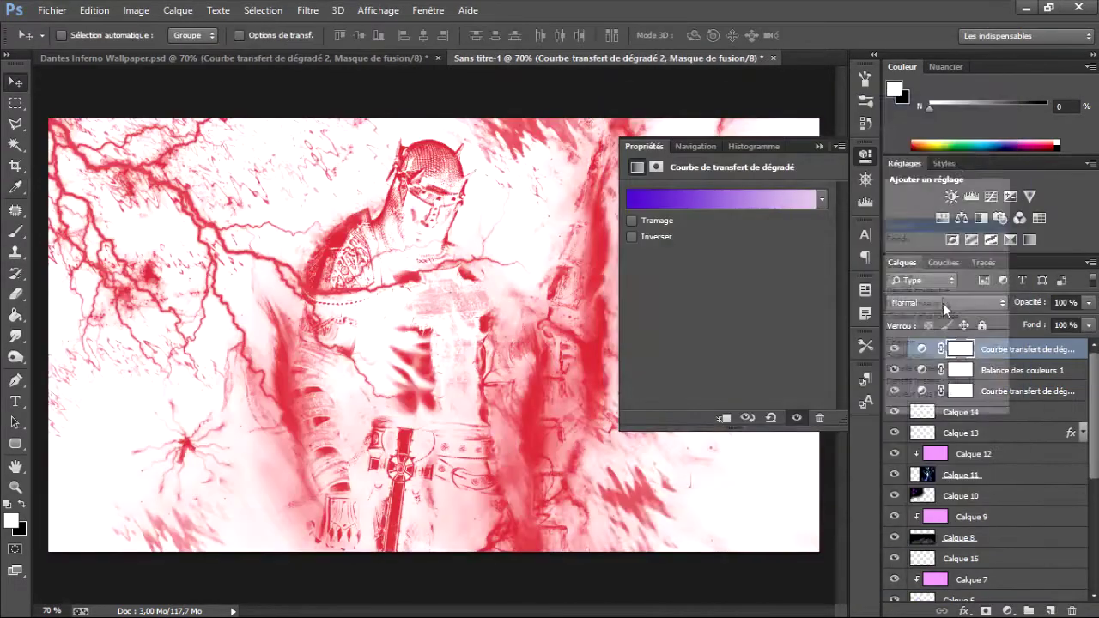
left_click(943, 303)
key("3")
left_click(819, 146)
scroll(955, 444, "down", 5)
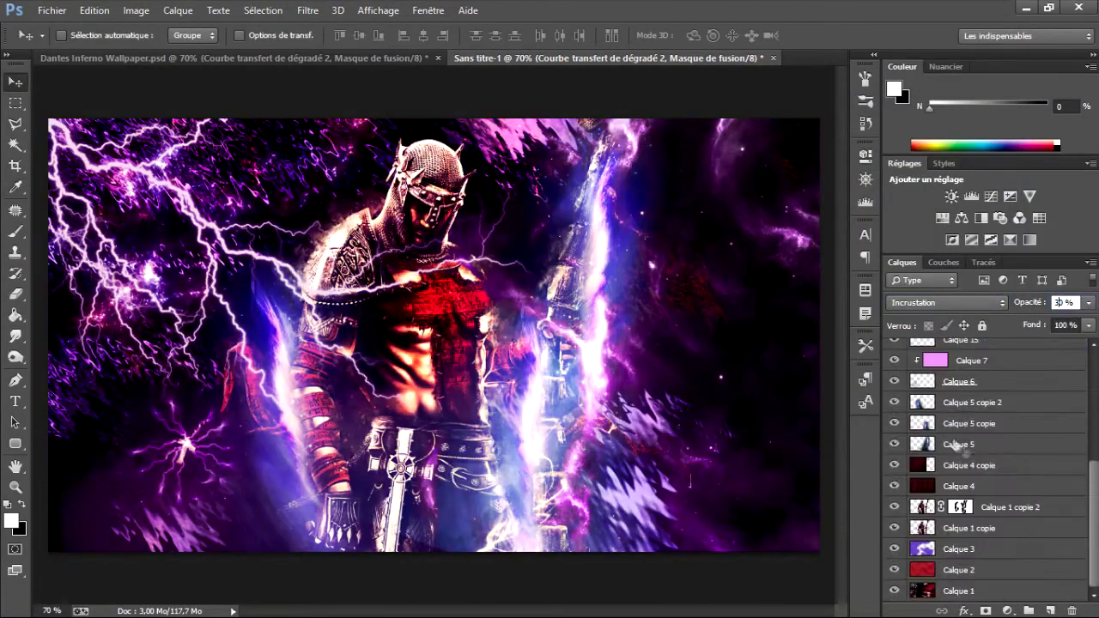
left_click(955, 444)
With the Eraser, erase streaks on Calque 5 copie 2 and Calque 5 copie around the knight.
key("e")
key("alt+bracketright")
key("alt+bracketright")
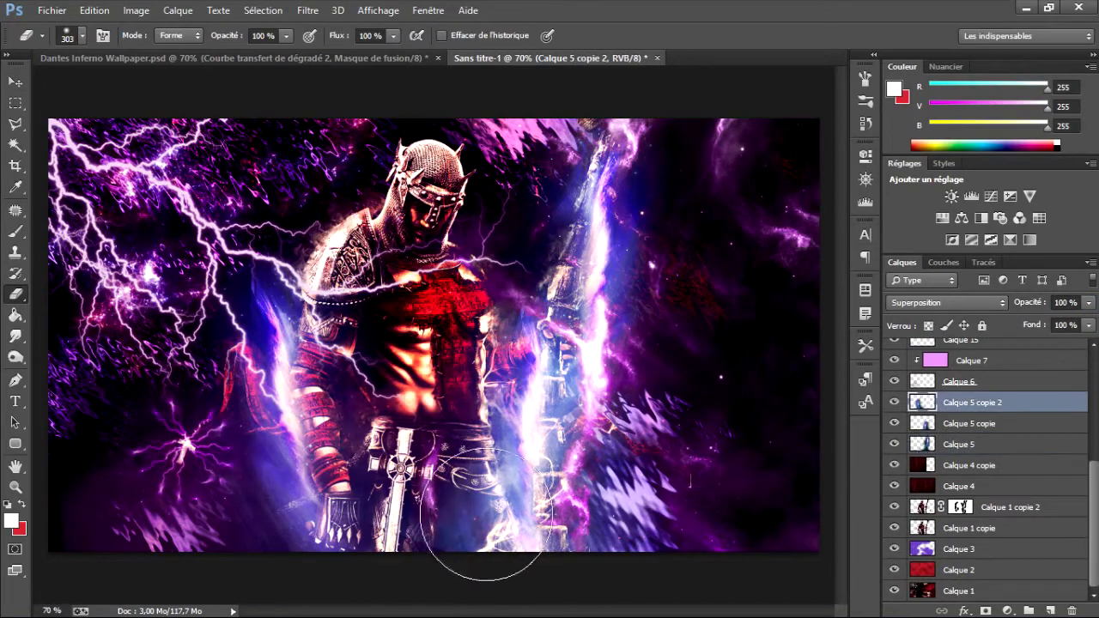
key("alt+bracketleft")
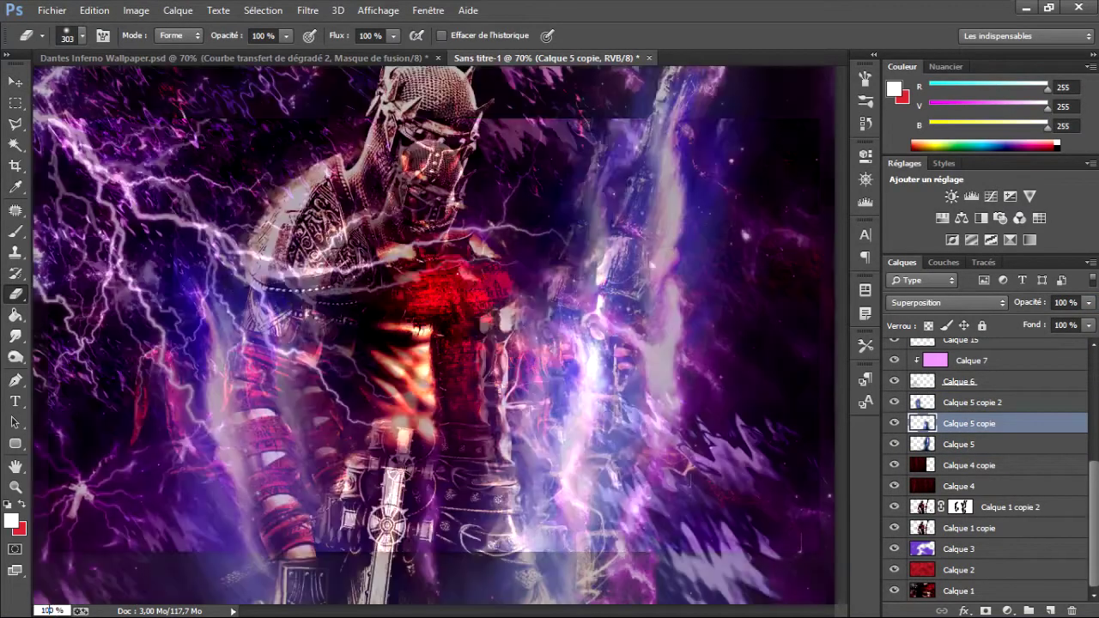